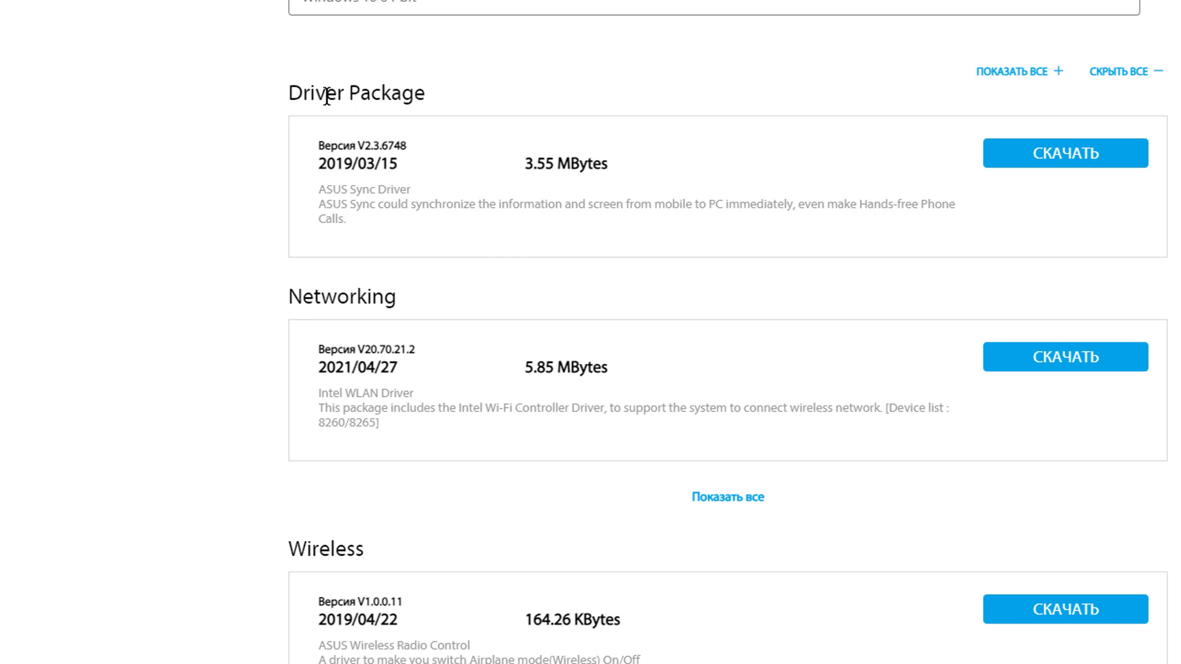
# Look through the driver categories offered for the X507UBR, from Driver Package down to Biometric Authentication.
pyautogui.moveTo(484, 91); pyautogui.dragTo(263, 92)
pyautogui.scroll(-3, 420, 324)
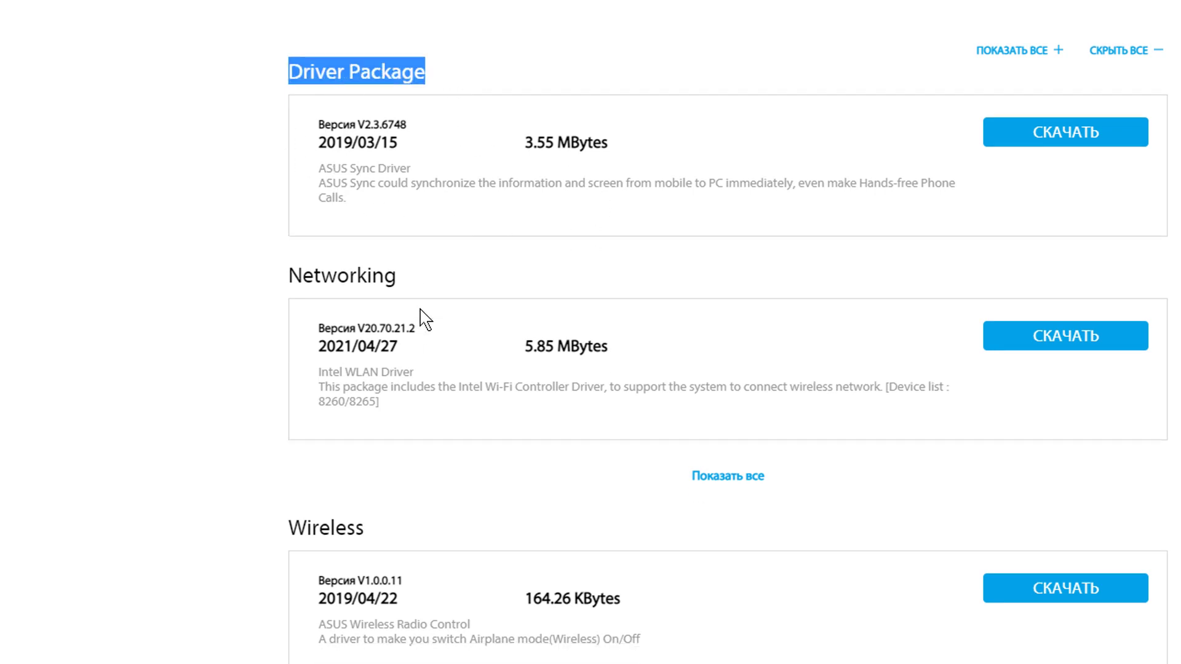
pyautogui.moveTo(463, 374); pyautogui.dragTo(319, 163)
pyautogui.scroll(-2, 453, 425)
pyautogui.scroll(-8, 453, 425)
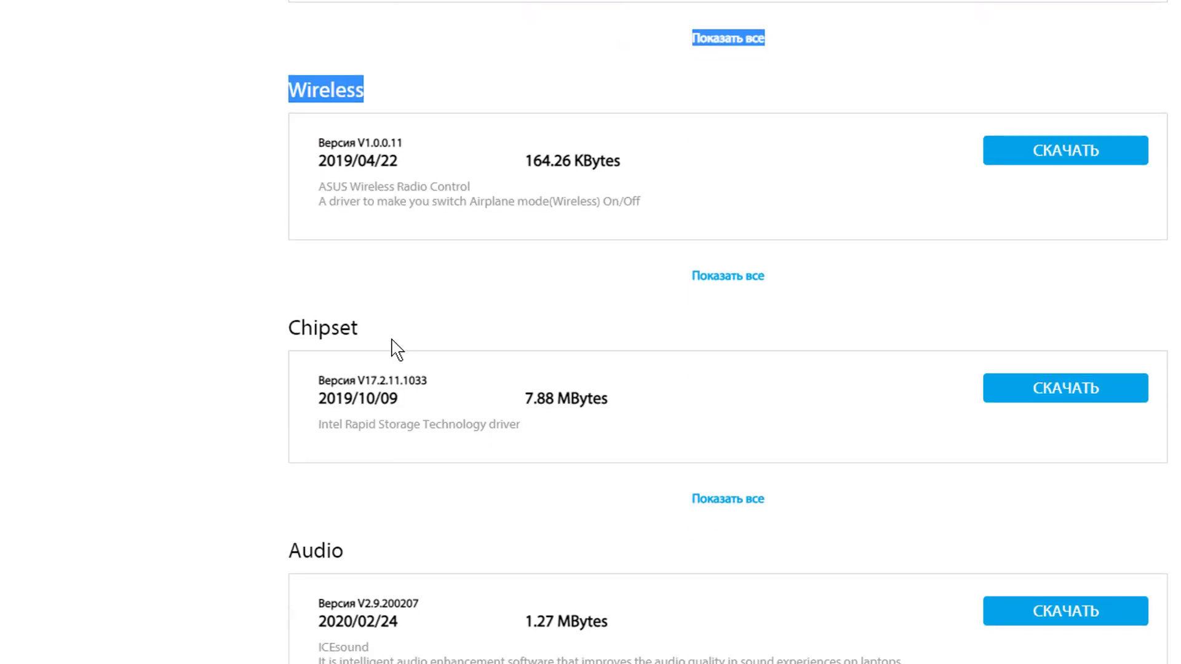
pyautogui.scroll(-3, 335, 486)
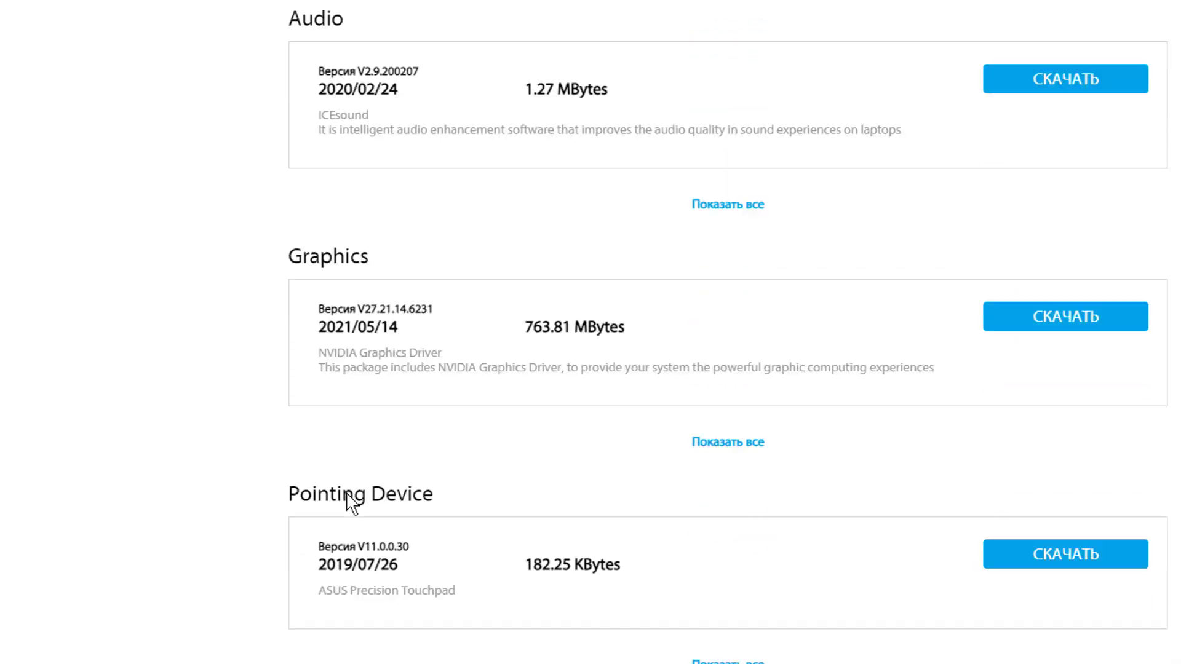
pyautogui.moveTo(484, 480); pyautogui.dragTo(283, 477)
pyautogui.scroll(-6, 498, 534)
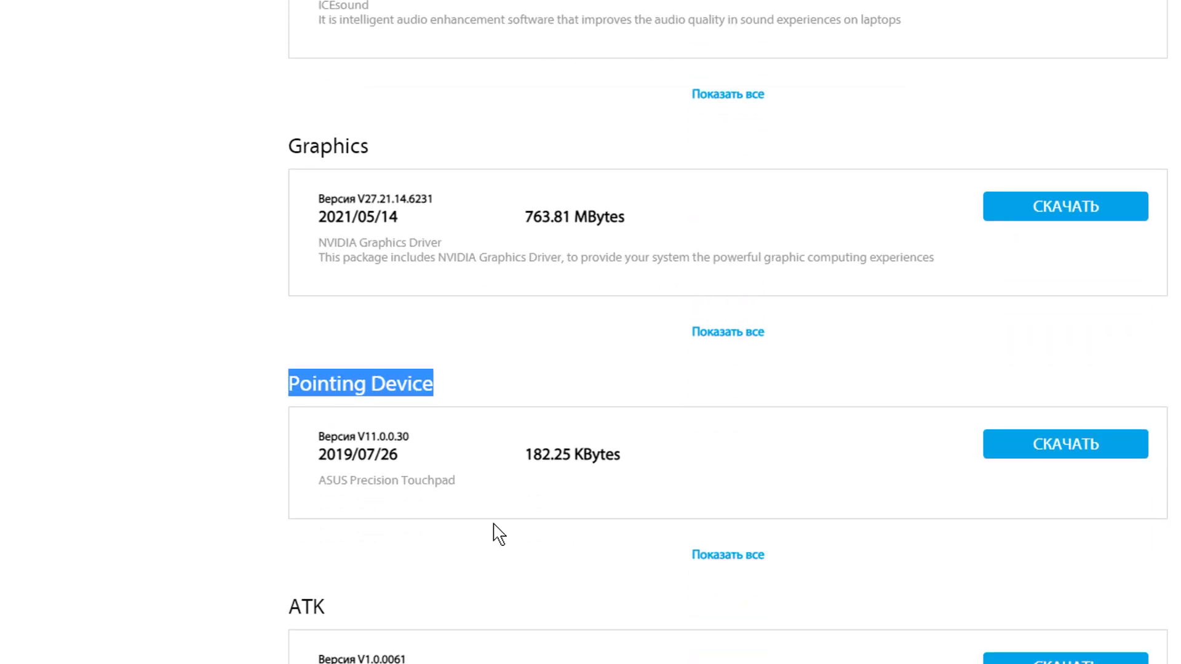
pyautogui.moveTo(369, 421); pyautogui.dragTo(284, 420)
pyautogui.scroll(-3, 289, 431)
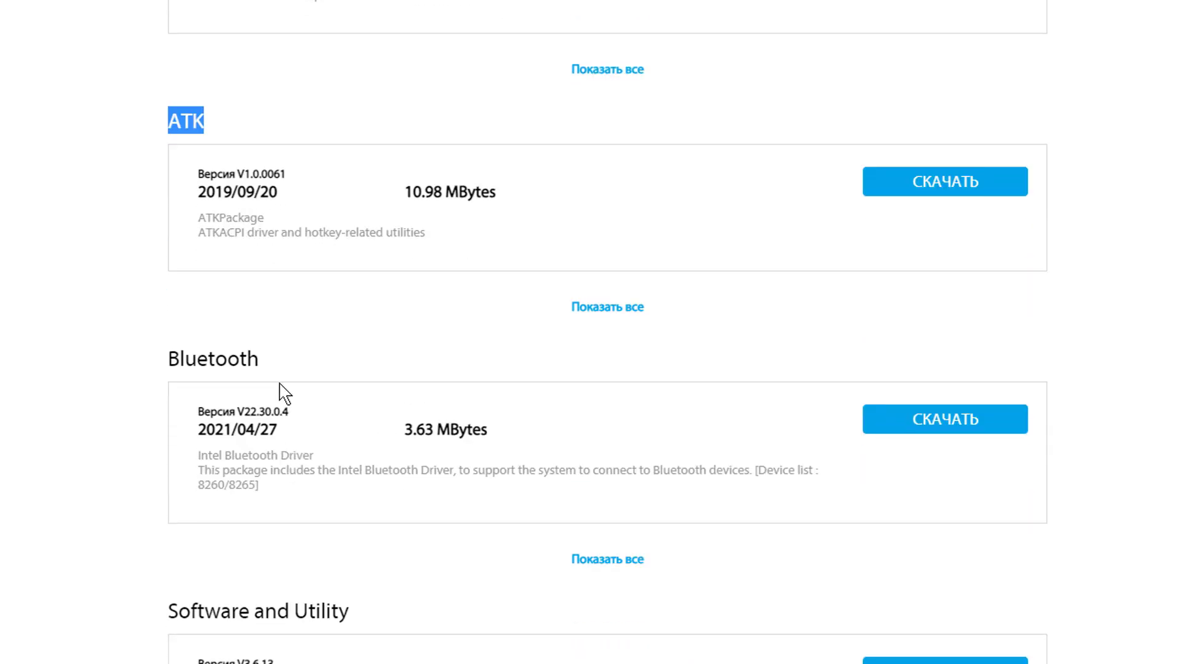
pyautogui.scroll(-3, 229, 517)
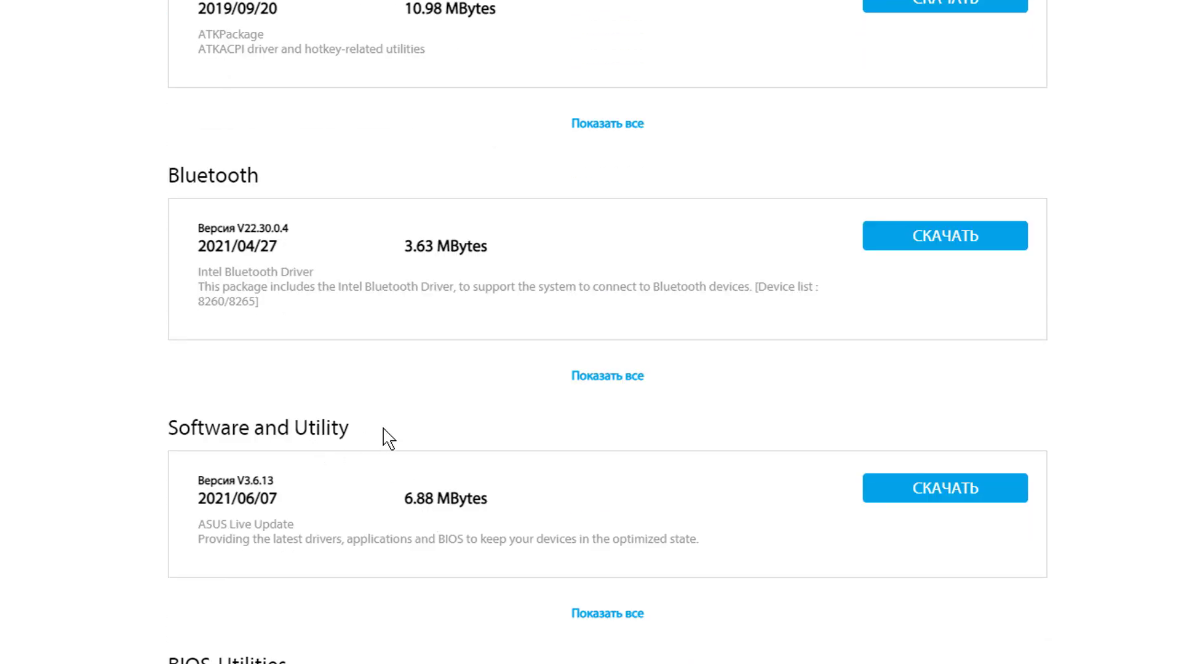
pyautogui.scroll(-4, 369, 442)
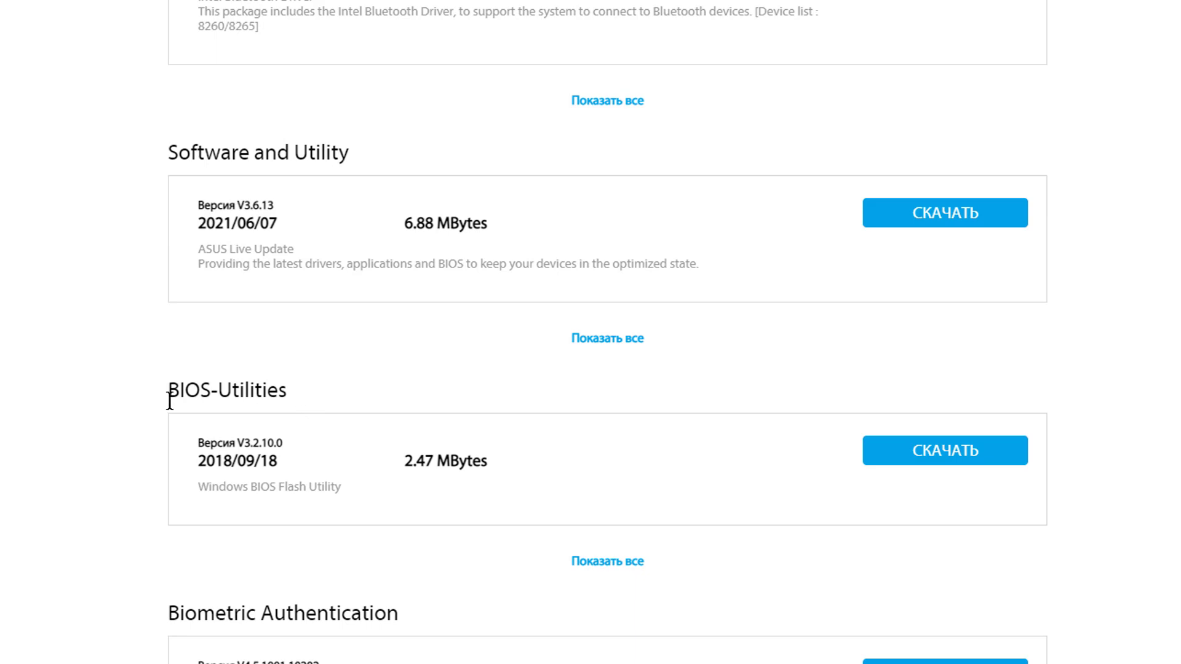
pyautogui.scroll(-4, 351, 561)
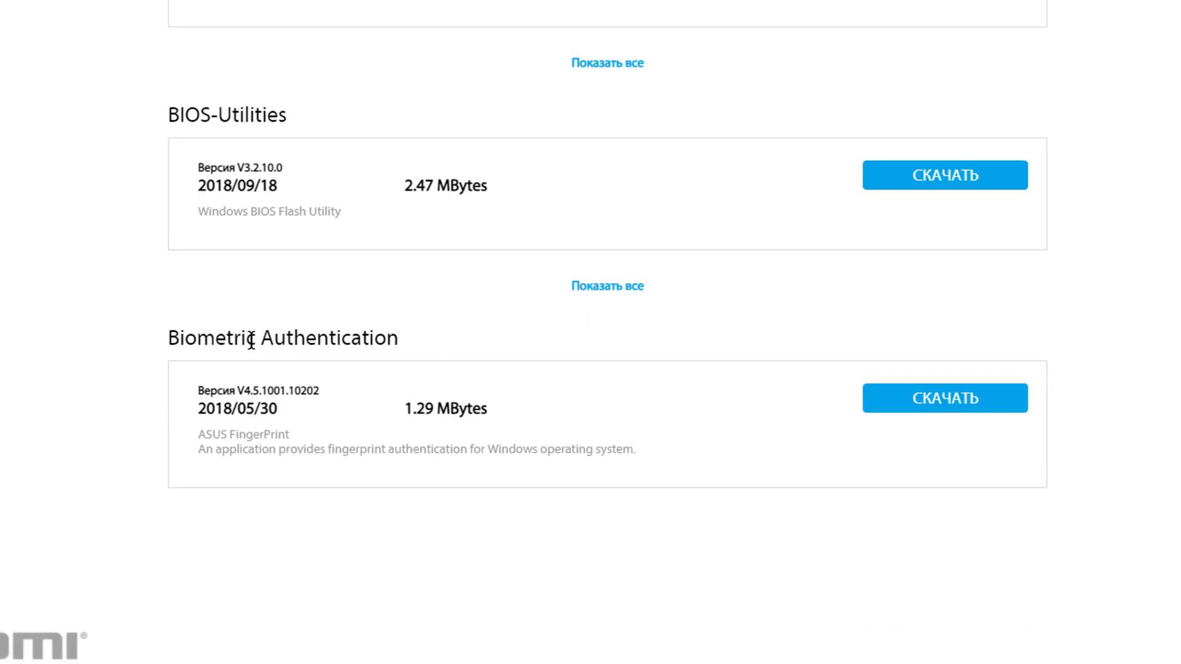
# Download the ASUS Sync Driver, version V2.3.6748, from the Driver Package category.
pyautogui.scroll(20, 978, 425)
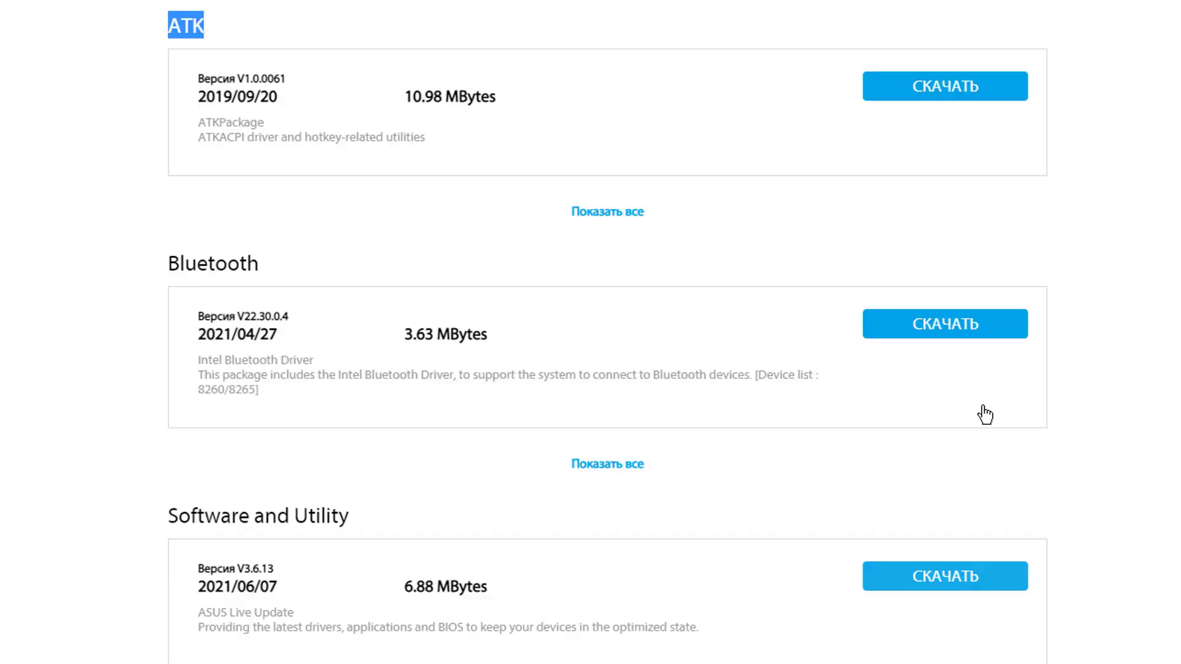
pyautogui.scroll(10, 1003, 400)
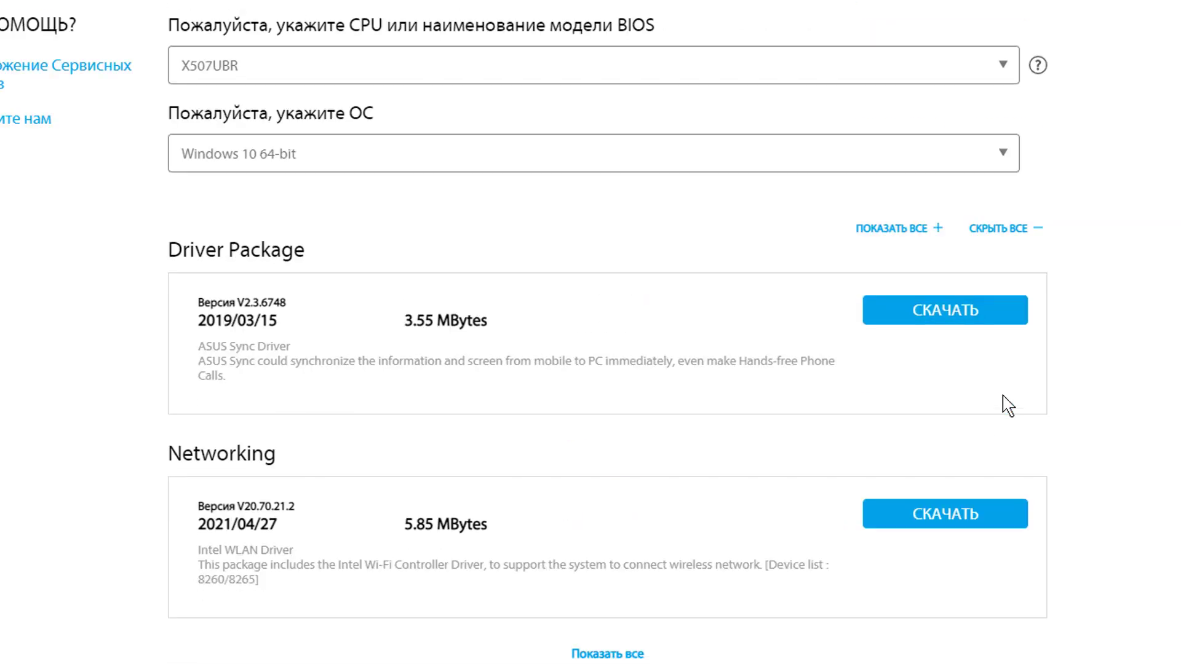
pyautogui.scroll(-2, 984, 402)
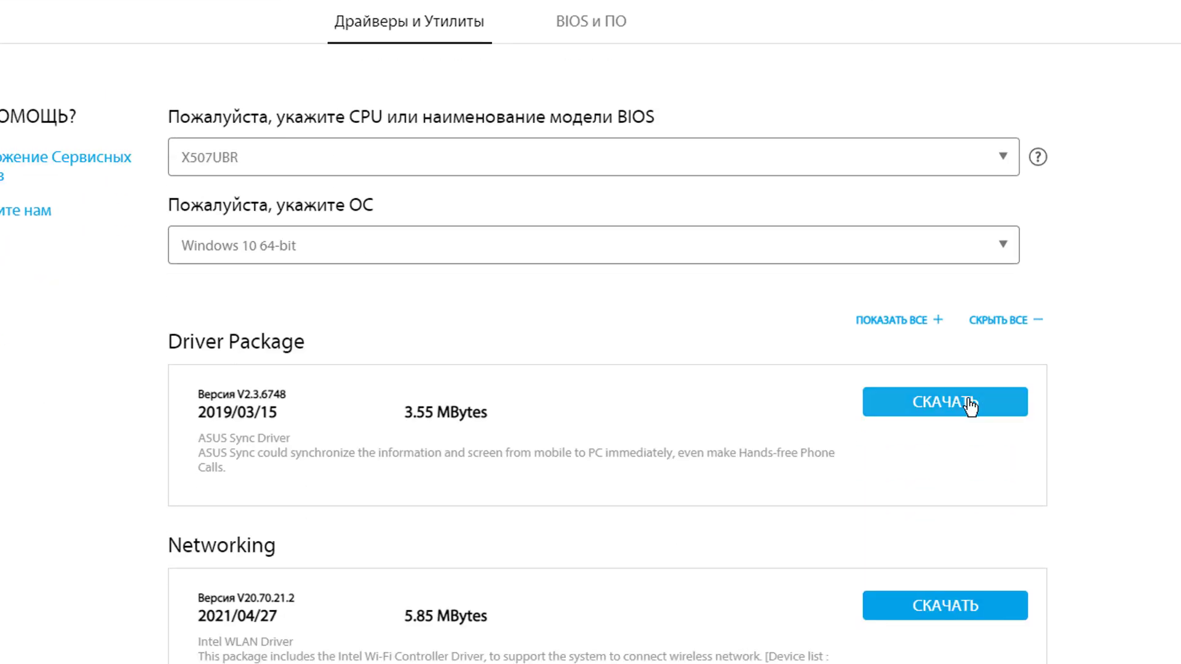
pyautogui.click(896, 411)
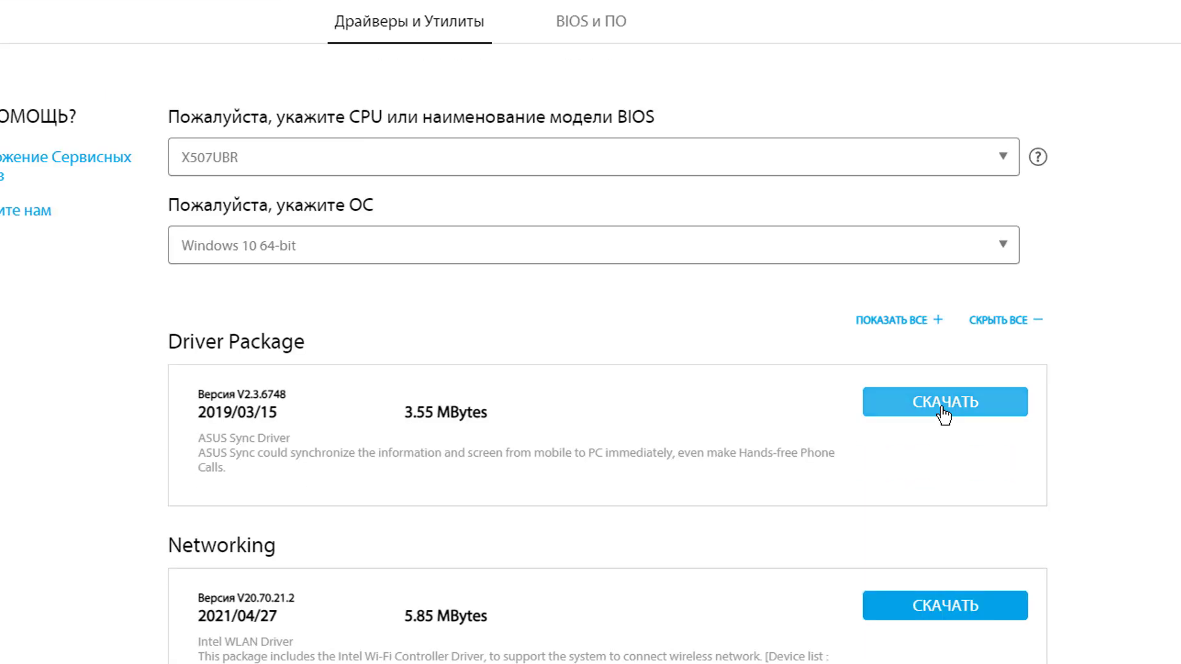
# Expand the Networking category to list all of its available drivers.
pyautogui.scroll(-7, 965, 366)
pyautogui.scroll(-3, 963, 368)
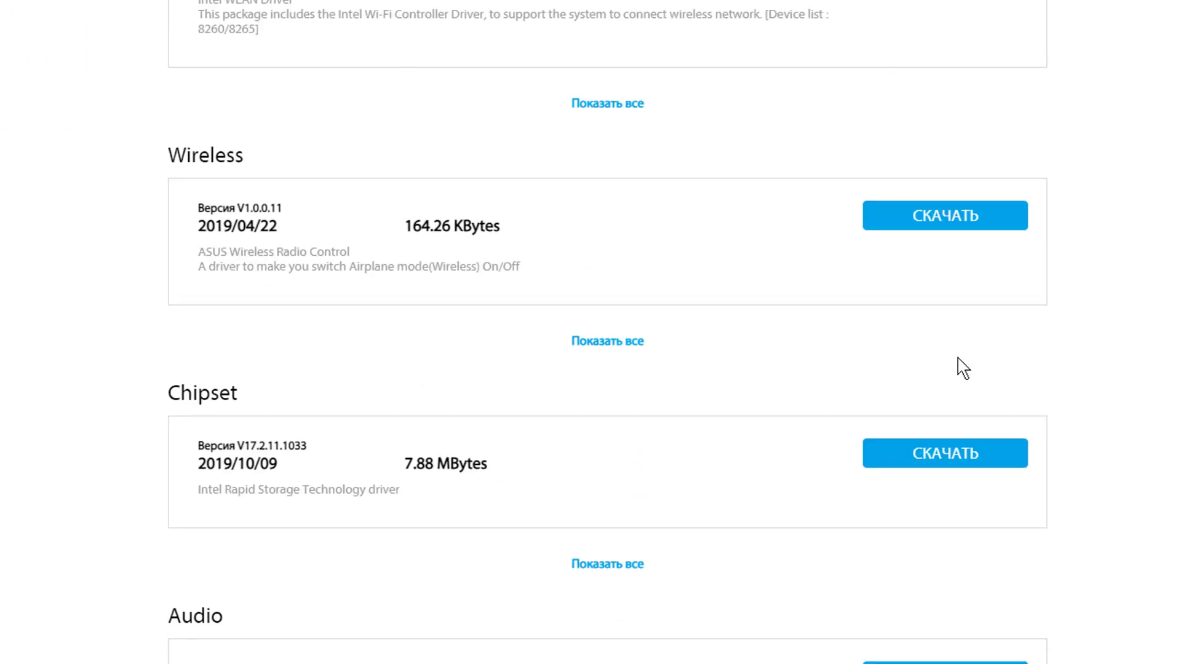
pyautogui.scroll(4, 964, 368)
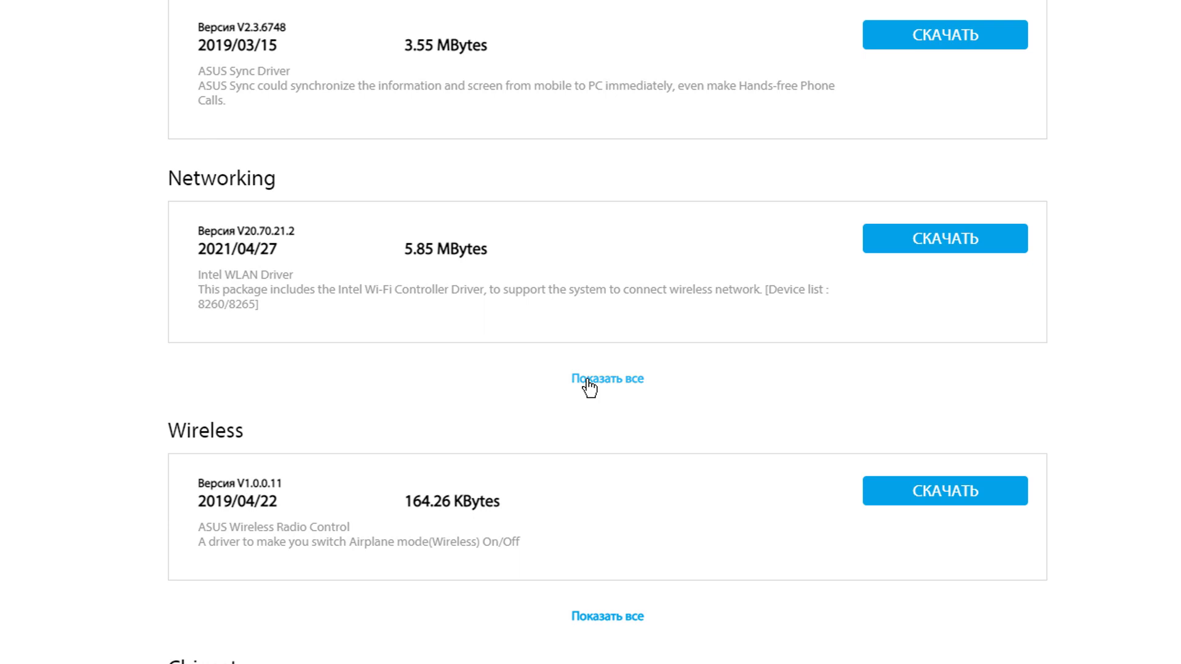
pyautogui.click(589, 379)
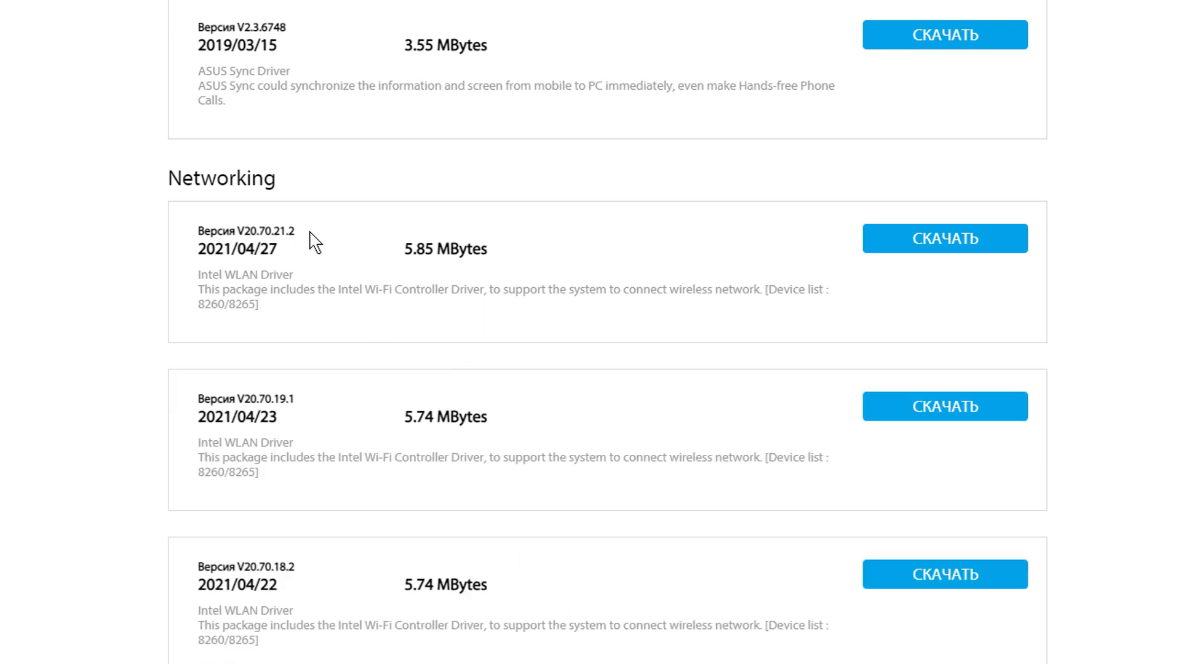
# Compare the versions, release dates and adapter manufacturers of the Networking drivers, including Intel, Realtek and Qualcomm Atheros.
pyautogui.moveTo(289, 247); pyautogui.dragTo(192, 238)
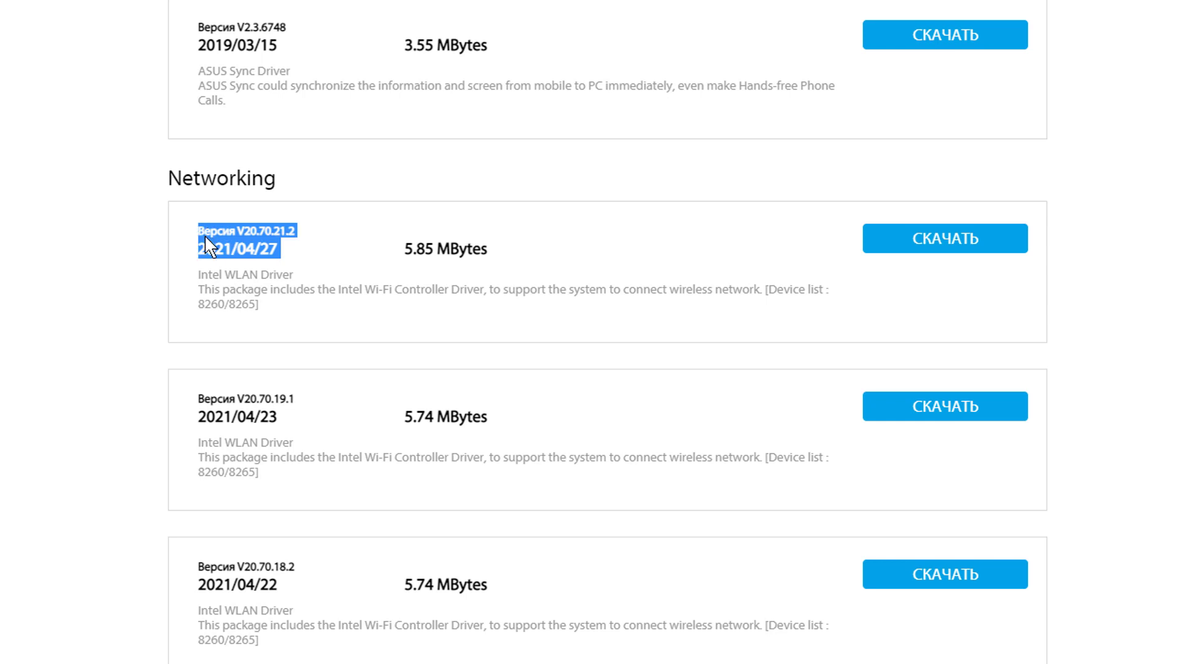
pyautogui.click(276, 239)
pyautogui.moveTo(295, 230); pyautogui.dragTo(237, 230)
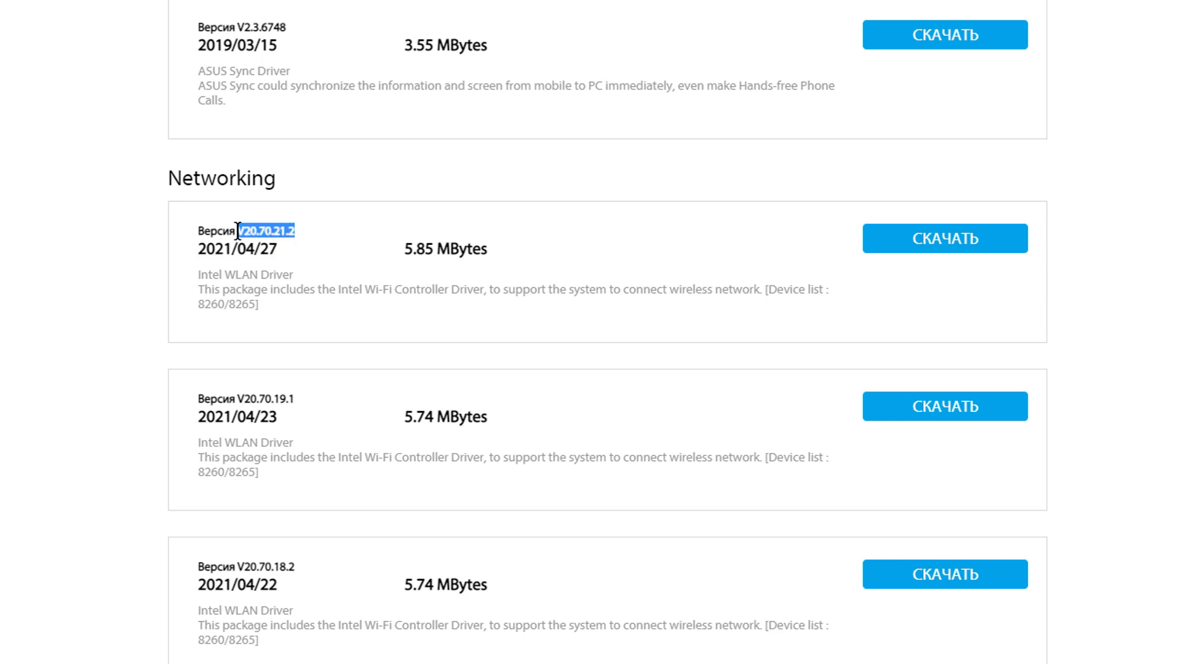
pyautogui.moveTo(295, 400); pyautogui.dragTo(242, 399)
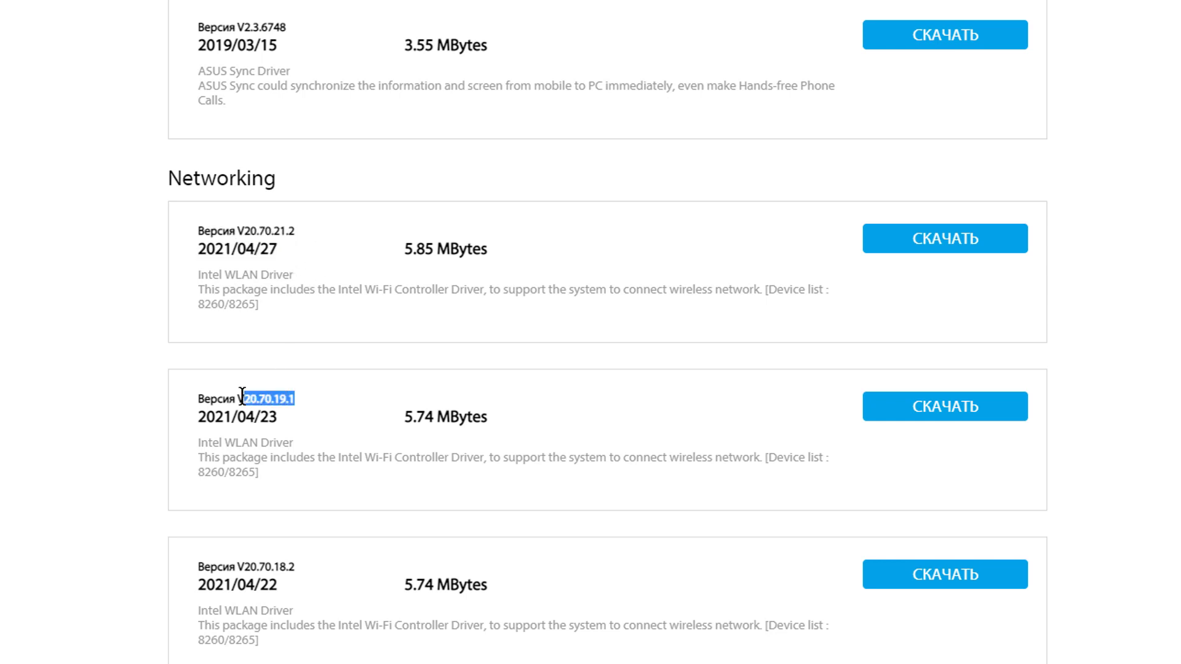
pyautogui.scroll(2, 289, 271)
pyautogui.tripleClick(302, 375)
pyautogui.scroll(-5, 315, 409)
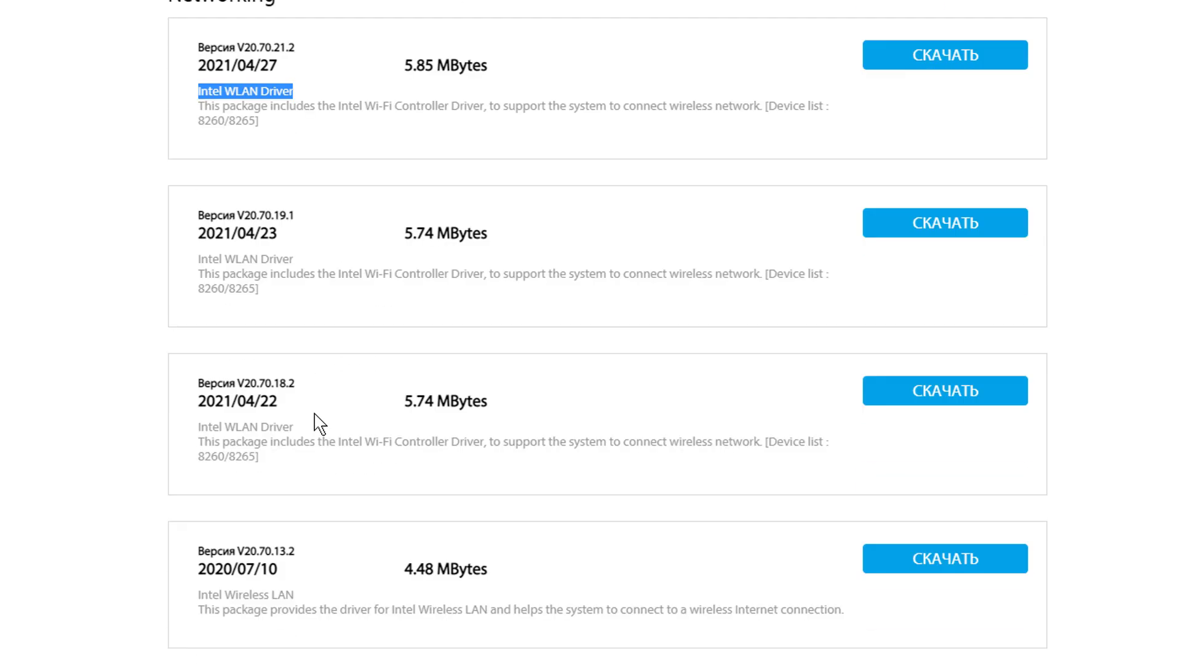
pyautogui.scroll(-5, 316, 419)
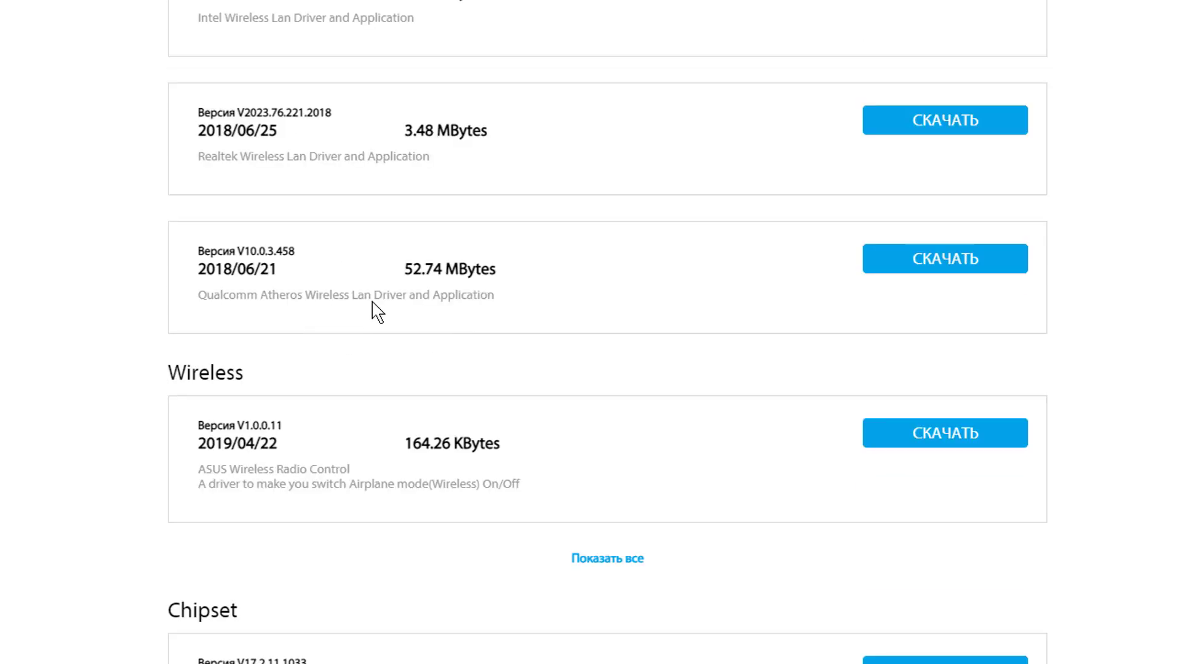
pyautogui.scroll(4, 371, 302)
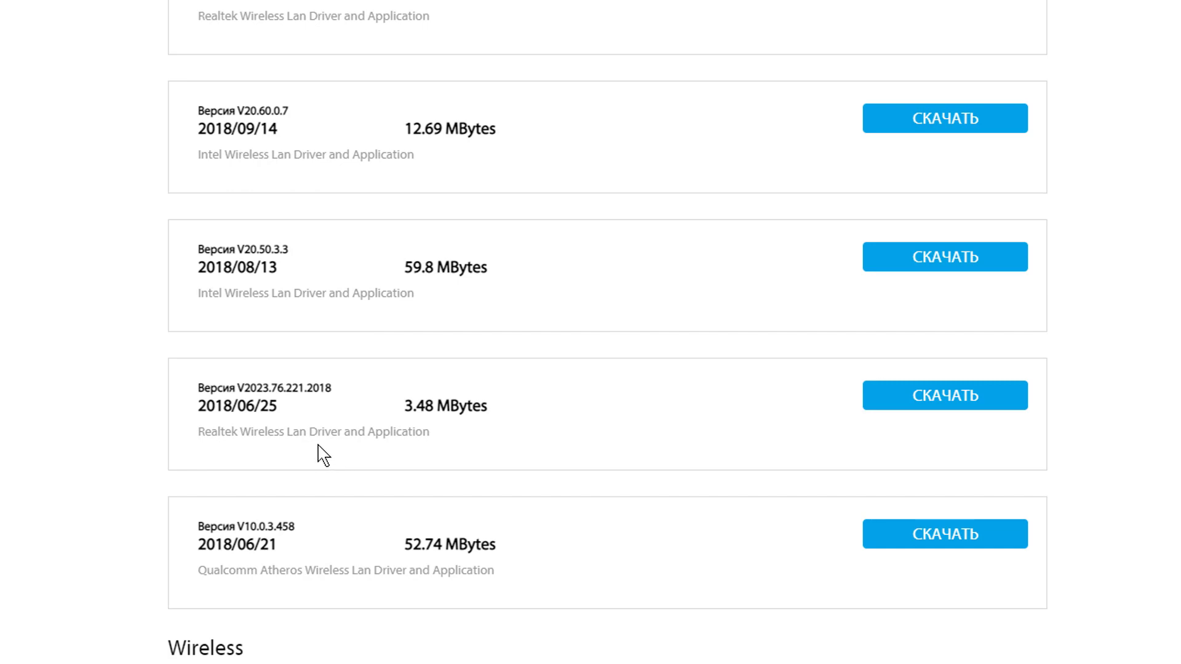
pyautogui.moveTo(322, 454); pyautogui.dragTo(251, 438)
pyautogui.scroll(7, 337, 335)
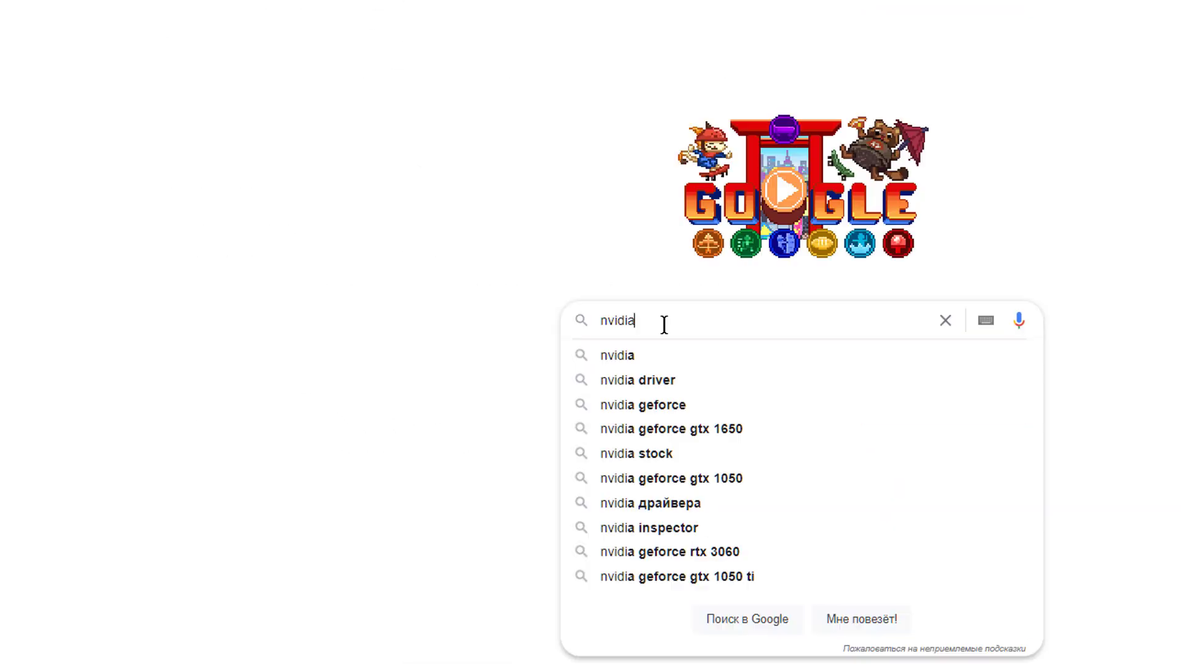
# Search Google for "nvidia" and open the official NVIDIA driver download page.
pyautogui.write('a')
pyautogui.press('Return')
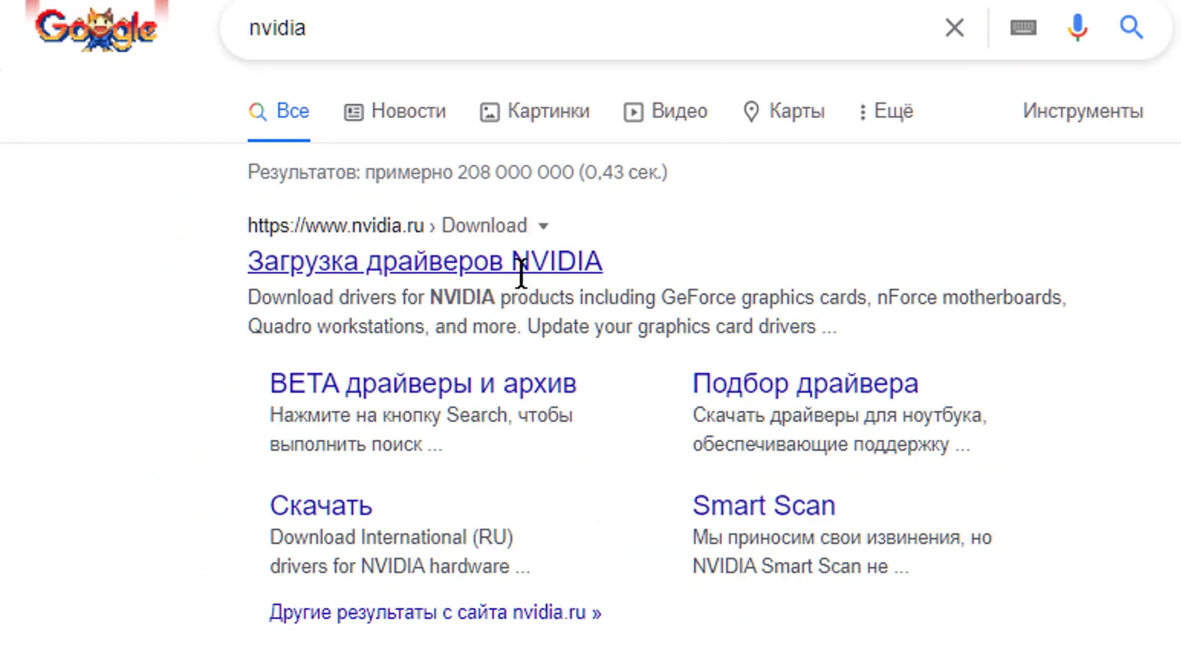
pyautogui.click(434, 284)
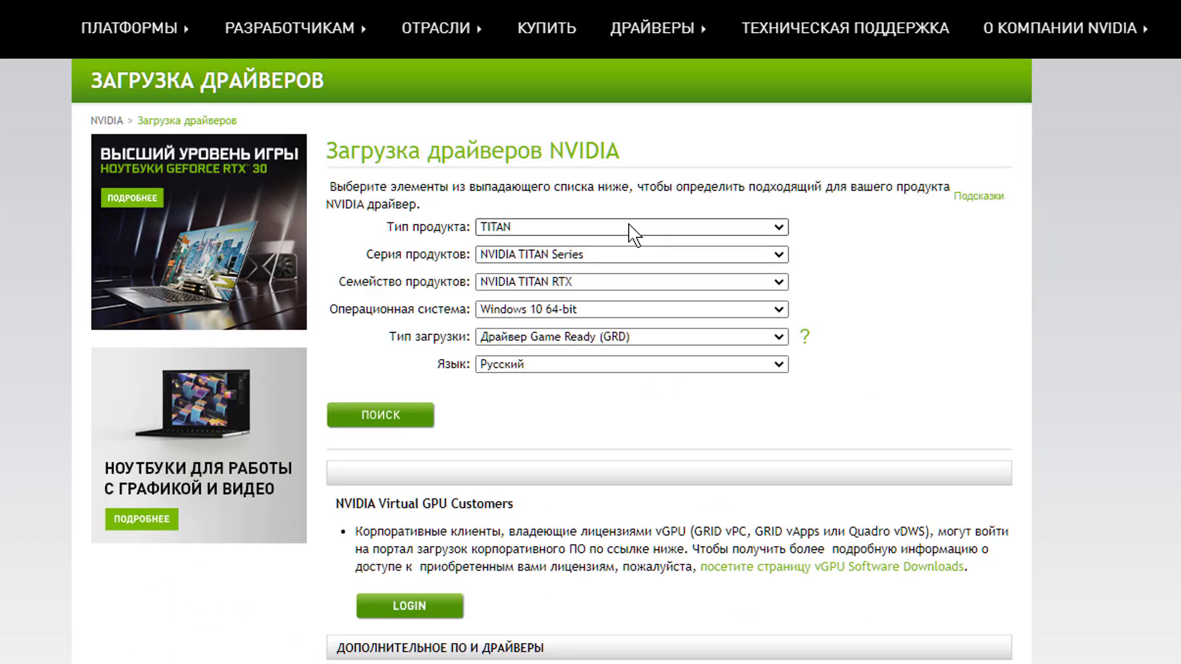
# Set the product type to GeForce, the series to GeForce MX100 Series (Notebook) and the product family to GeForce MX110.
pyautogui.click(632, 231)
pyautogui.click(533, 254)
pyautogui.click(560, 257)
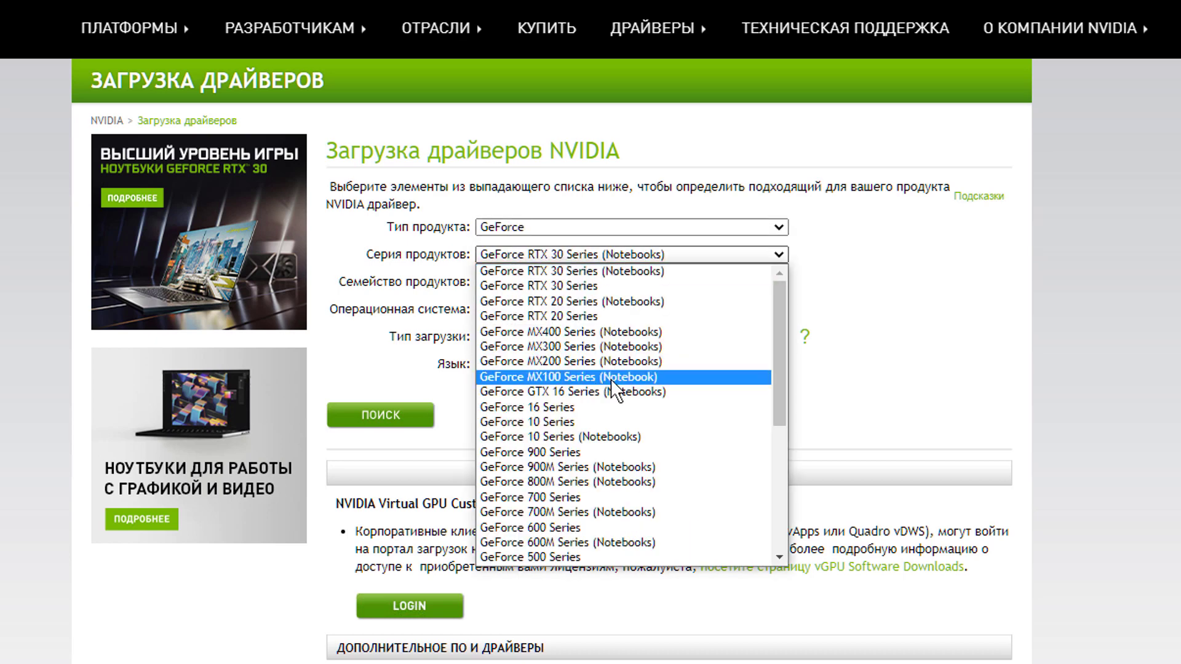
pyautogui.click(611, 378)
pyautogui.click(556, 282)
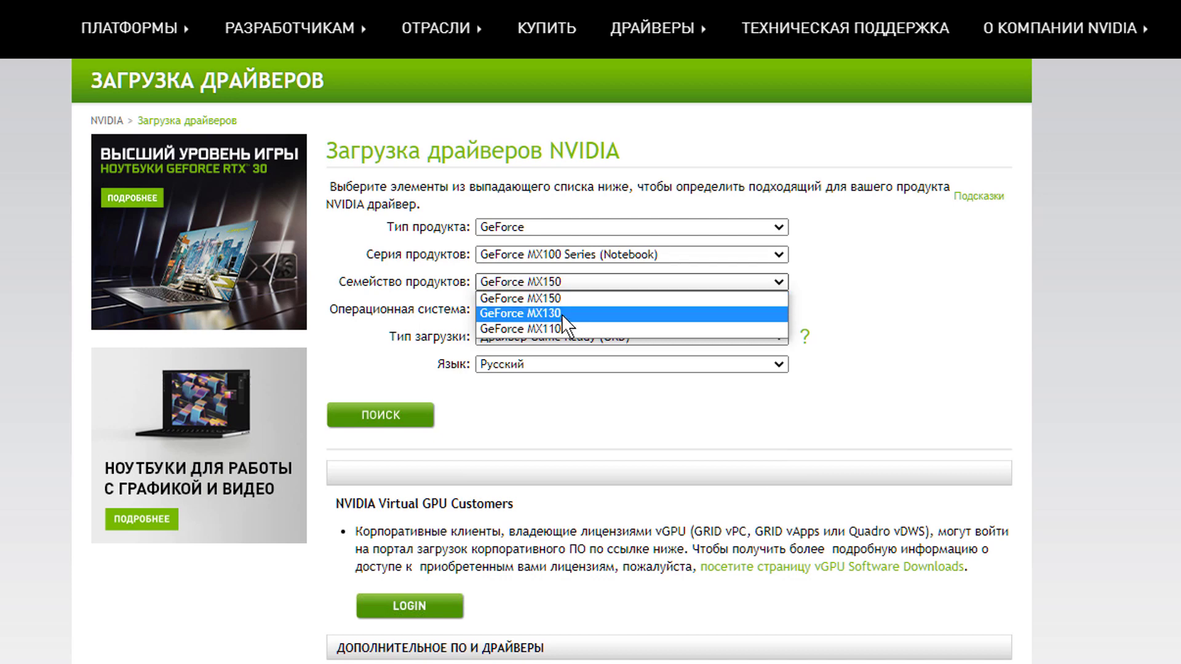
pyautogui.click(563, 329)
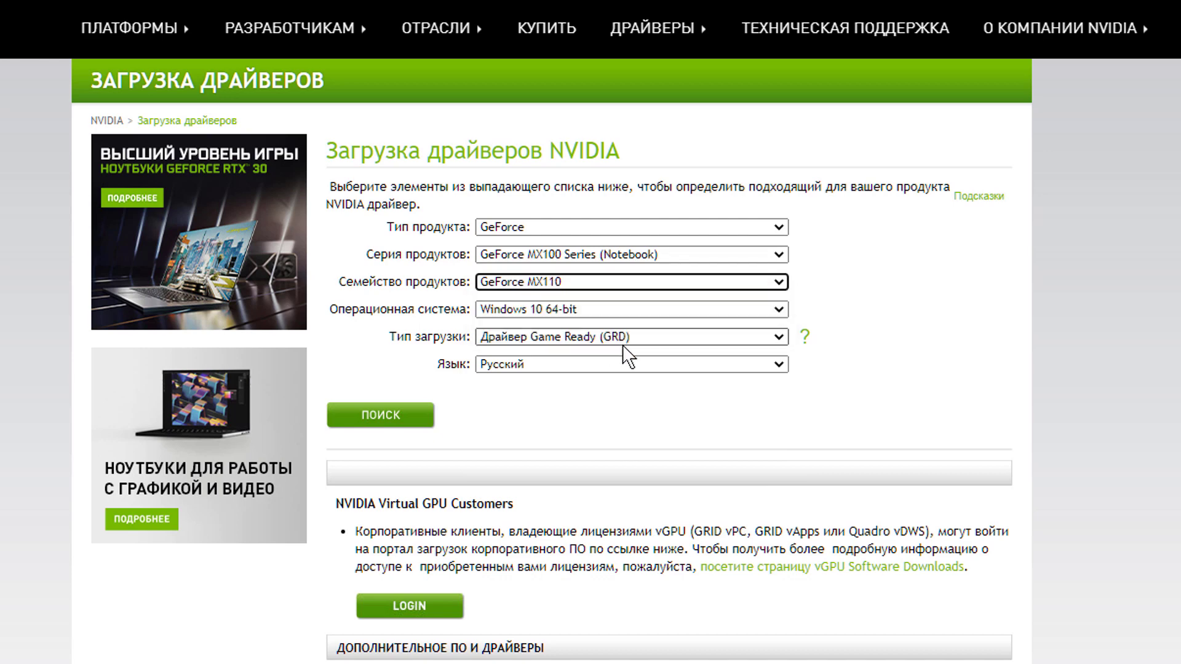
# Choose Windows 10 64-bit from the full list of operating systems and search for the matching driver.
pyautogui.click(557, 310)
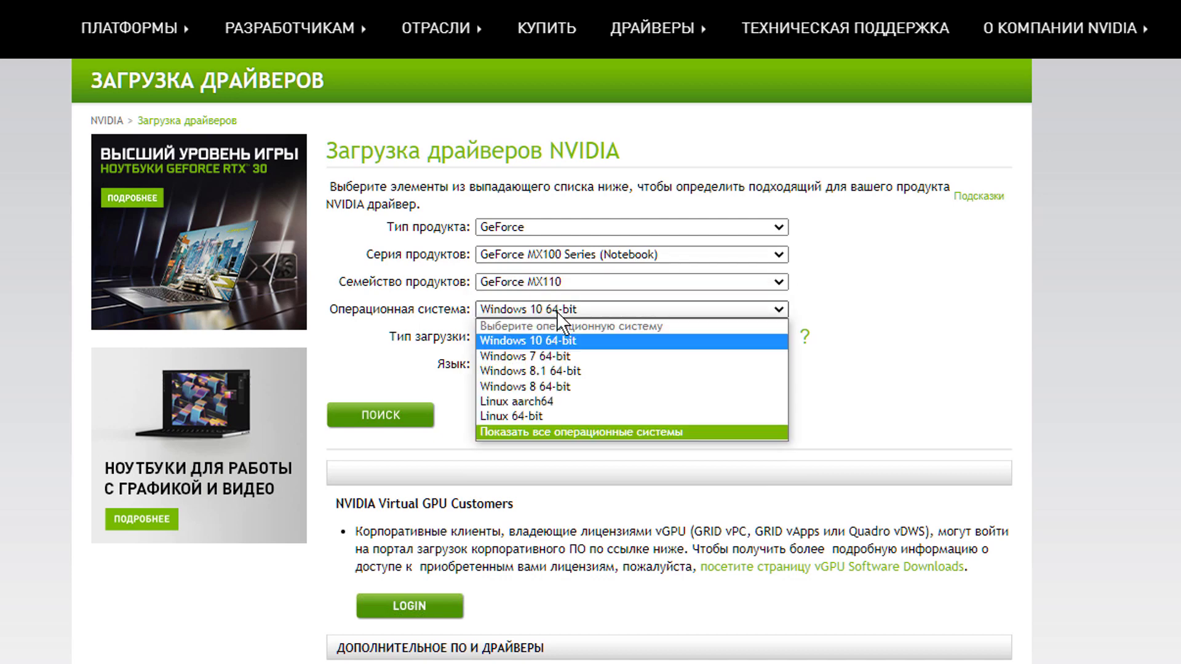
pyautogui.click(527, 433)
pyautogui.scroll(-2, 545, 393)
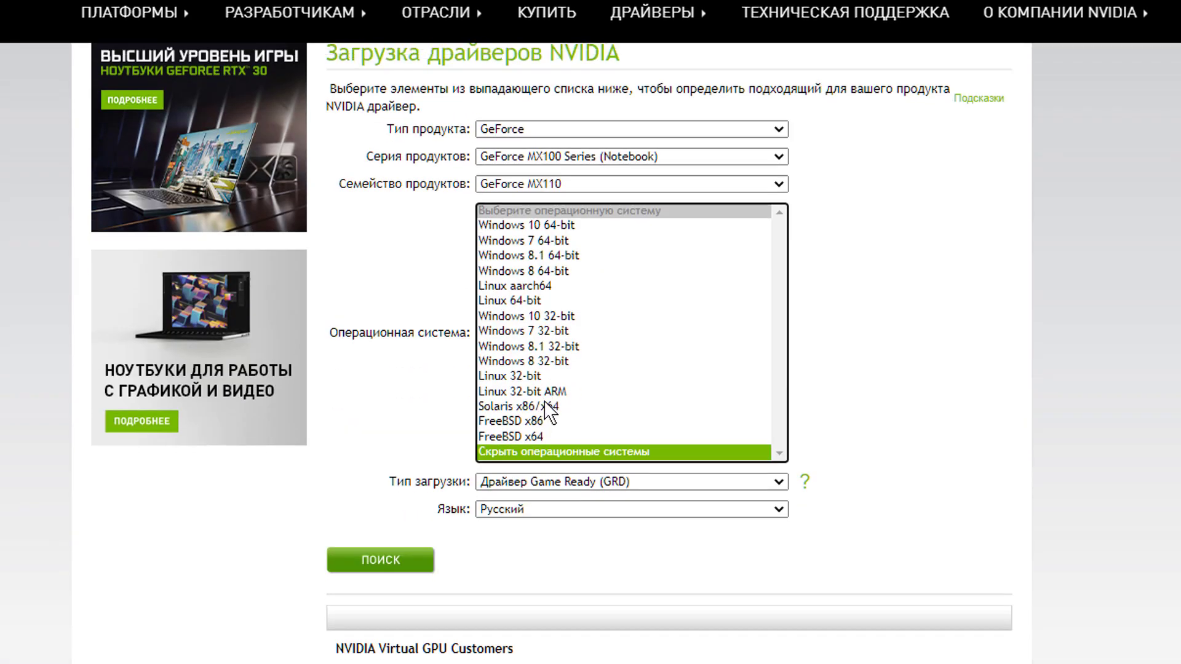
pyautogui.scroll(2, 549, 412)
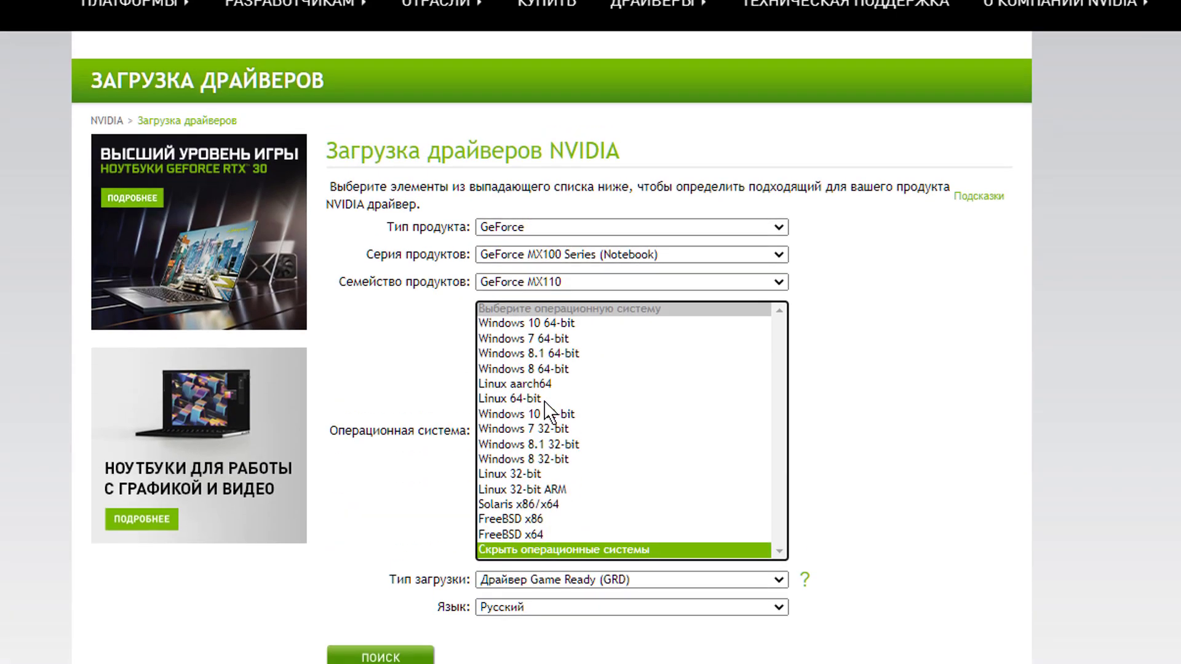
pyautogui.click(565, 325)
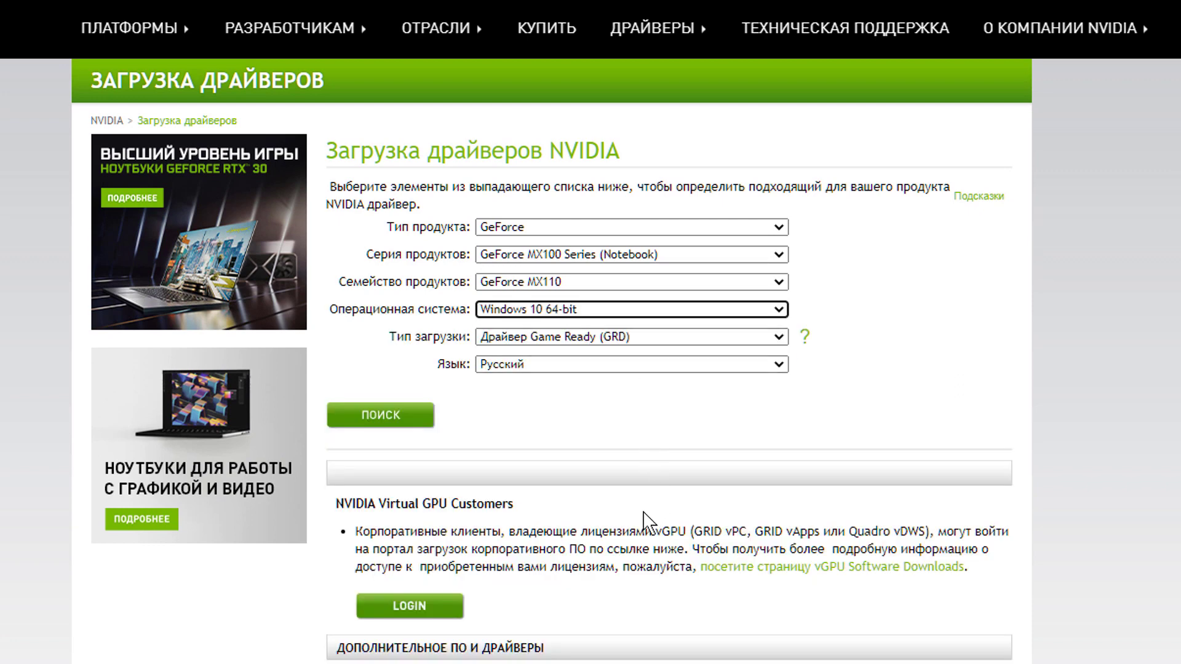
pyautogui.click(401, 421)
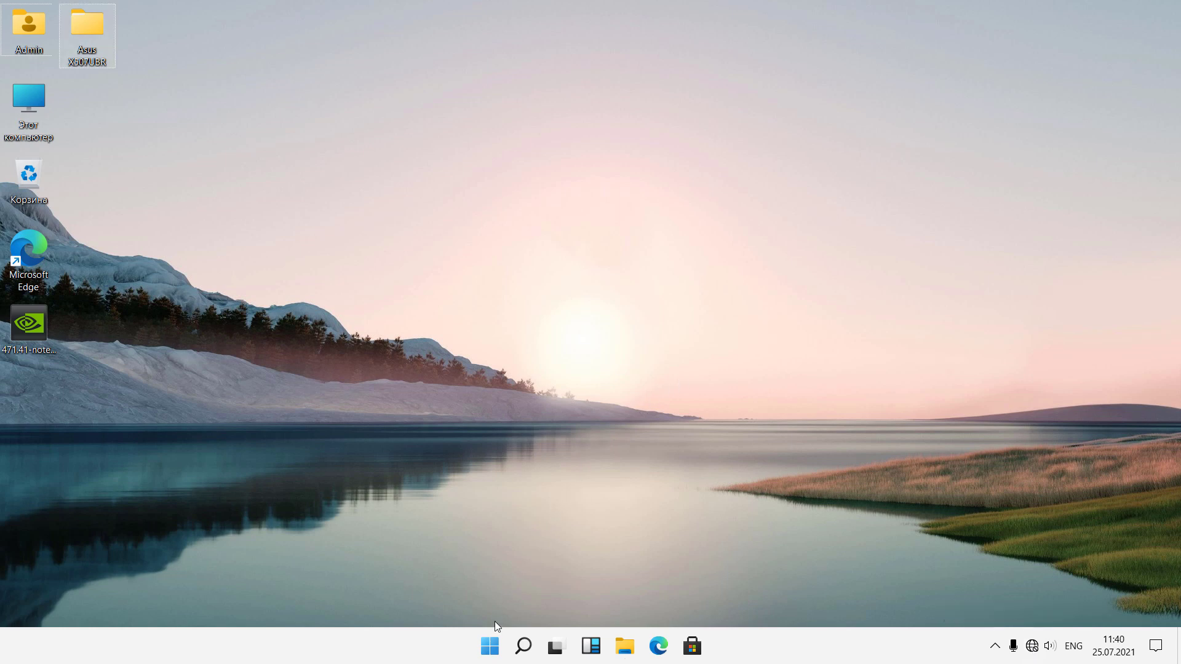
# Open Device Manager in Windows.
pyautogui.rightClick(497, 646)
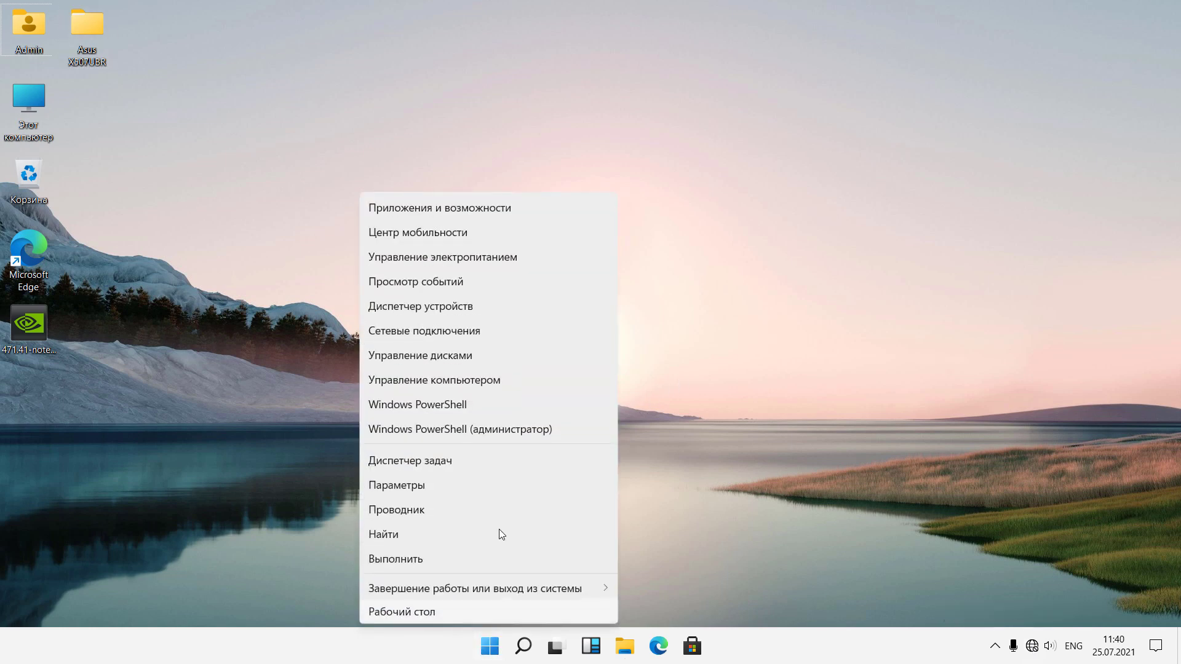
pyautogui.click(443, 307)
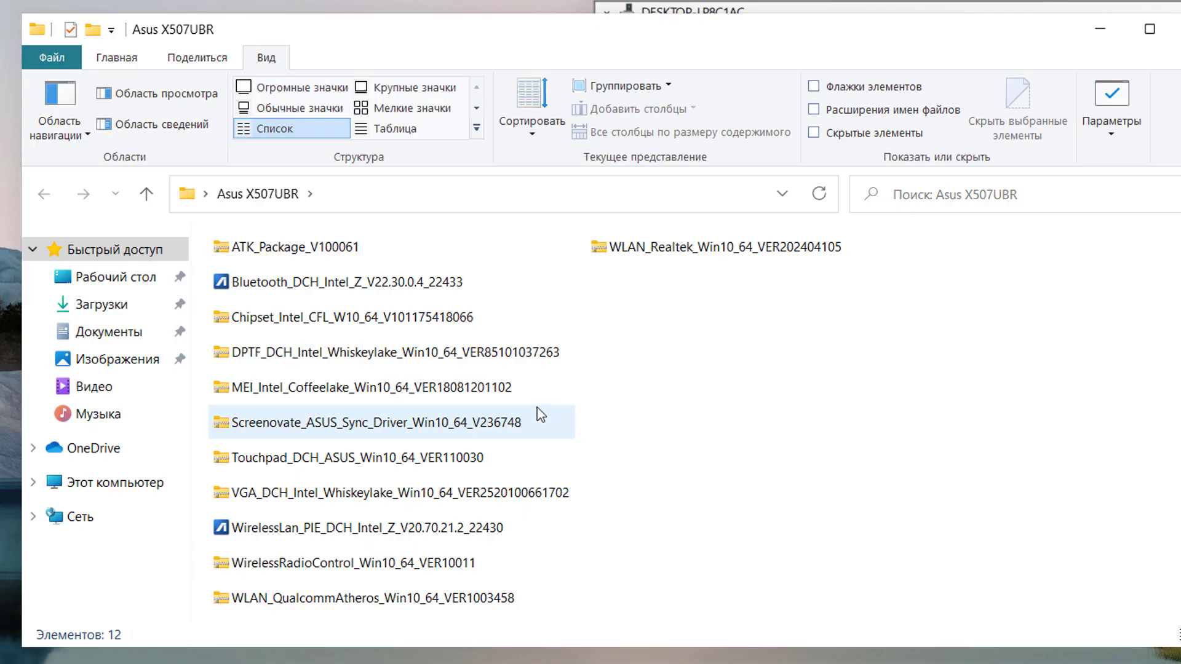
pyautogui.click(365, 330)
pyautogui.doubleClick(364, 330)
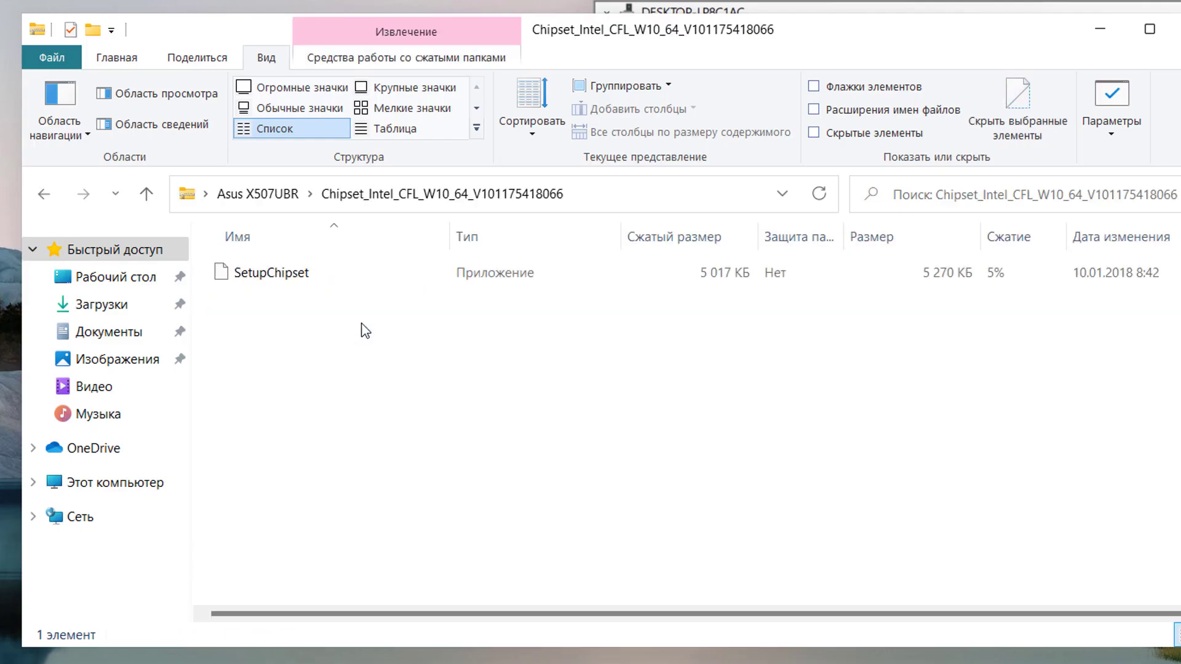
pyautogui.click(272, 284)
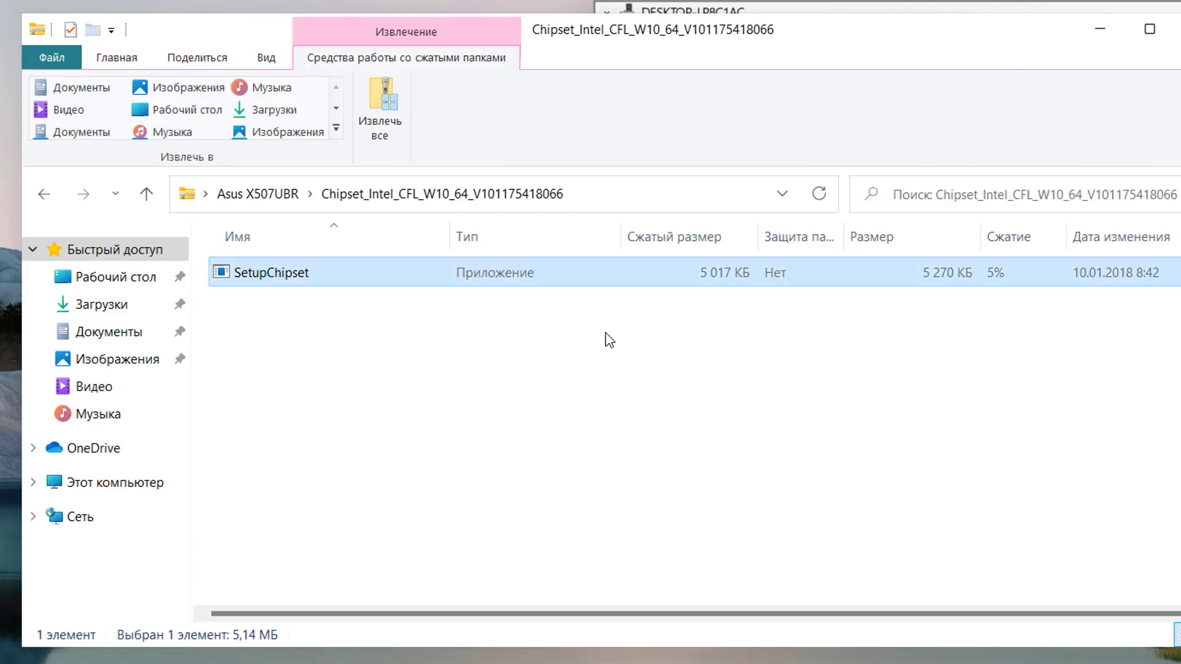
pyautogui.click(737, 506)
pyautogui.click(732, 507)
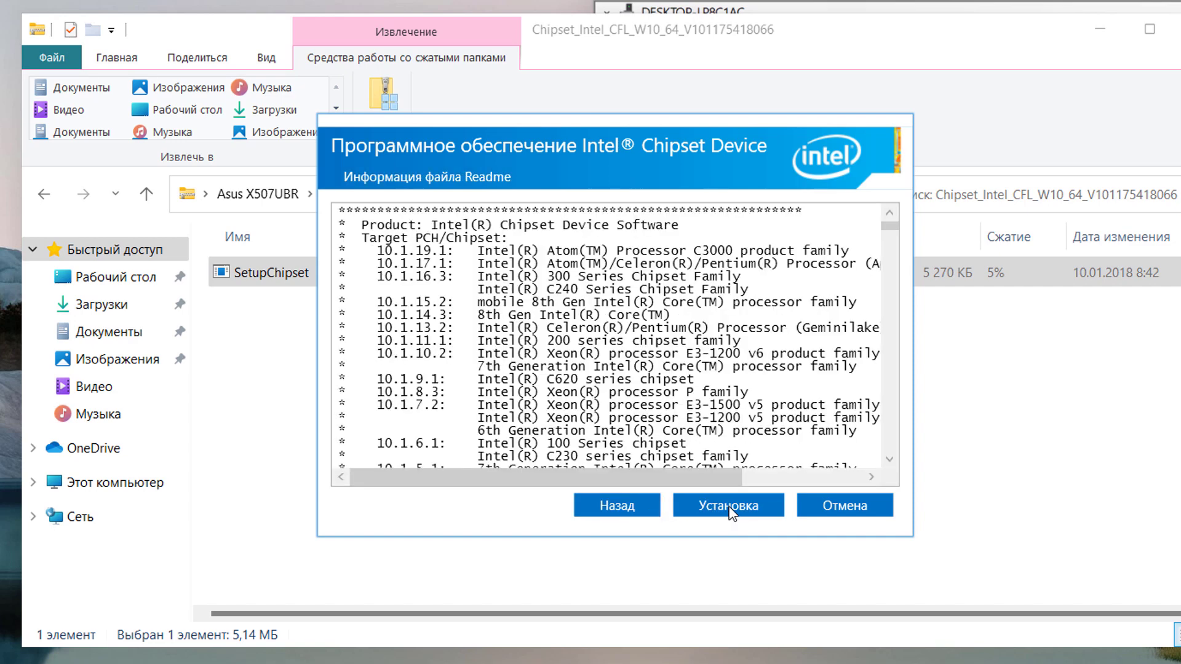
pyautogui.click(729, 507)
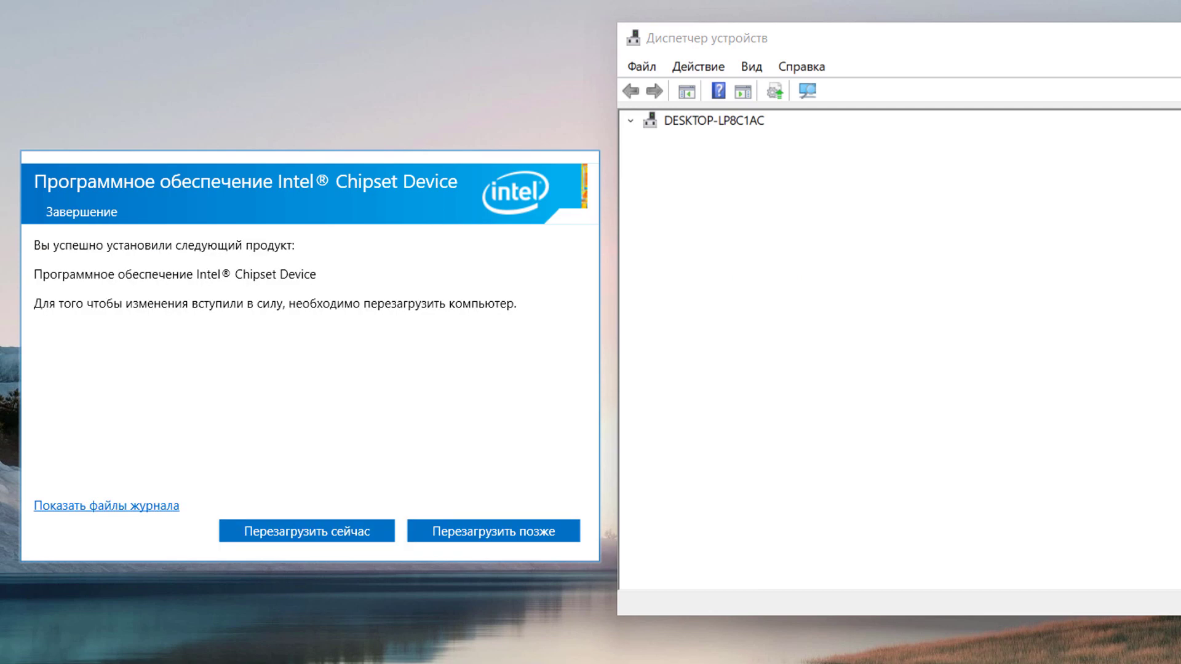
pyautogui.click(519, 533)
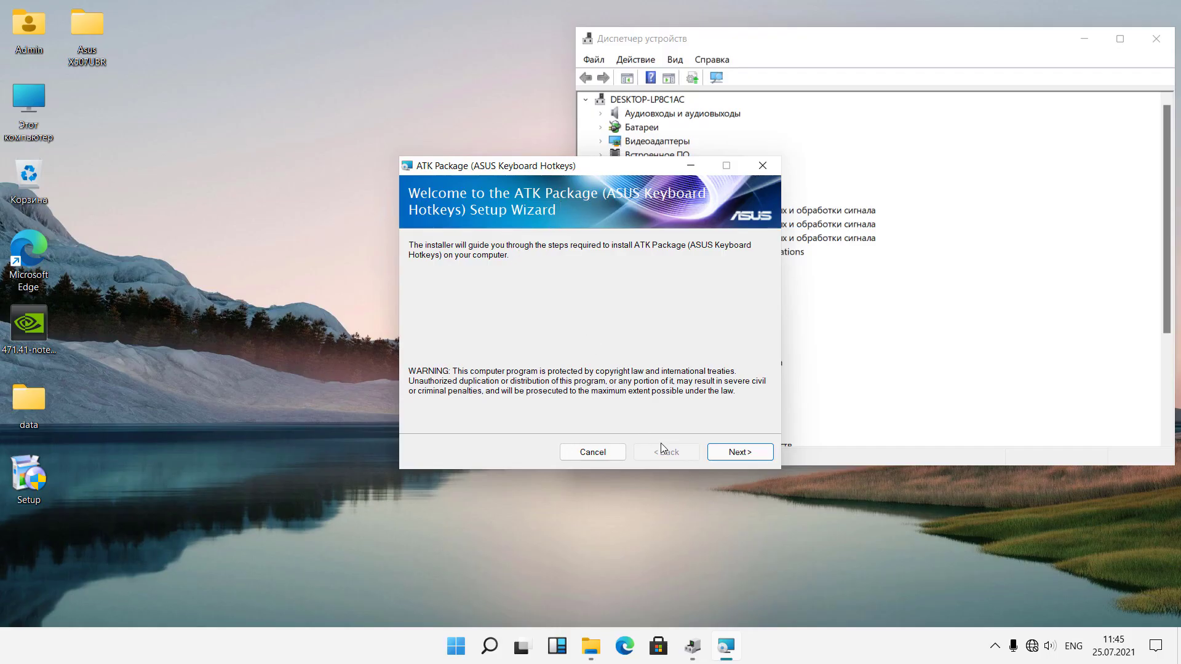
# Install ATK Package (ASUS Keyboard Hotkeys) for everyone in the default folder and decline the system restart.
pyautogui.click(718, 453)
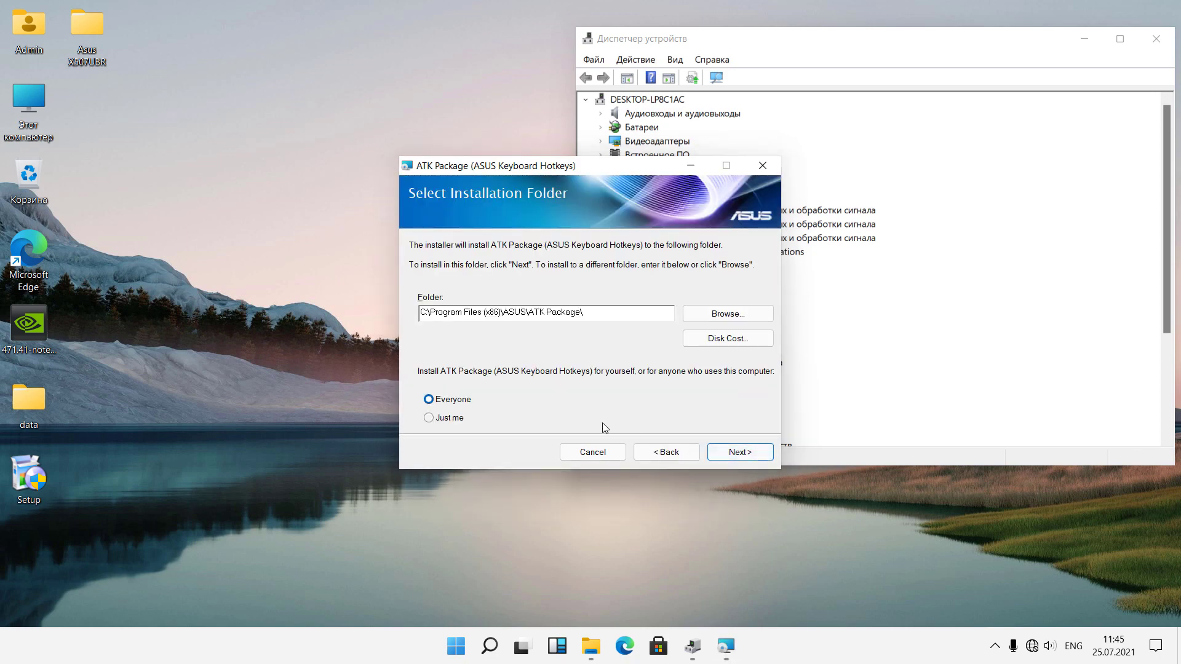
pyautogui.click(740, 452)
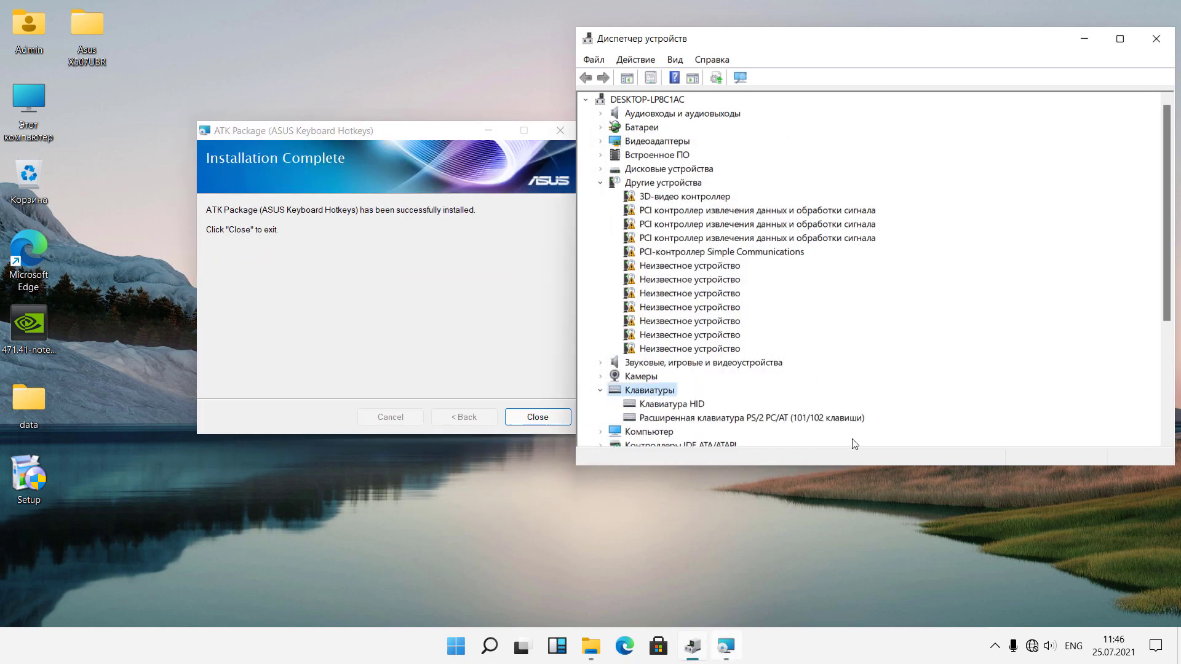
pyautogui.click(542, 419)
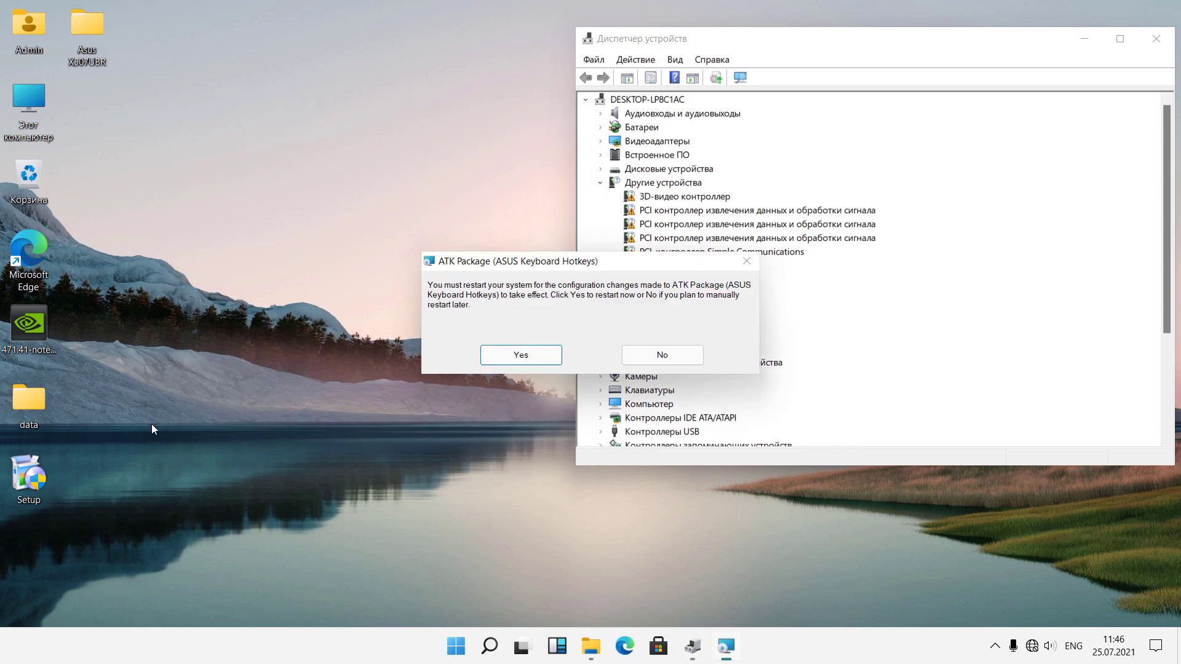
pyautogui.click(641, 363)
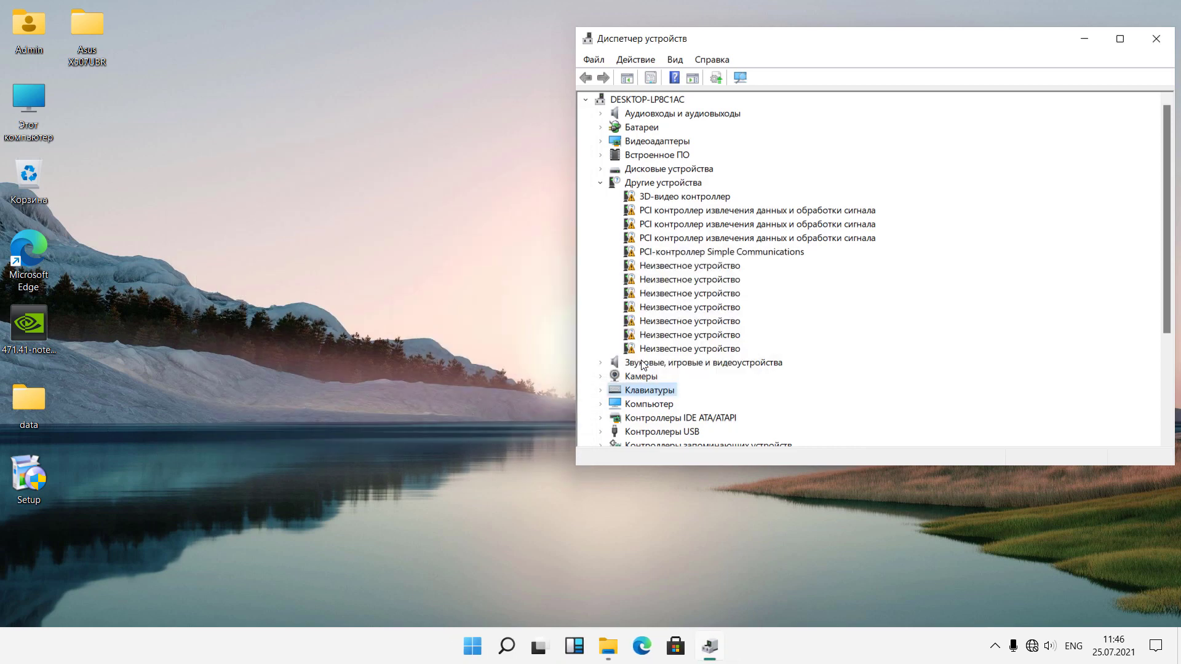
pyautogui.hotkey('alt', 'Tab')
pyautogui.doubleClick(403, 360)
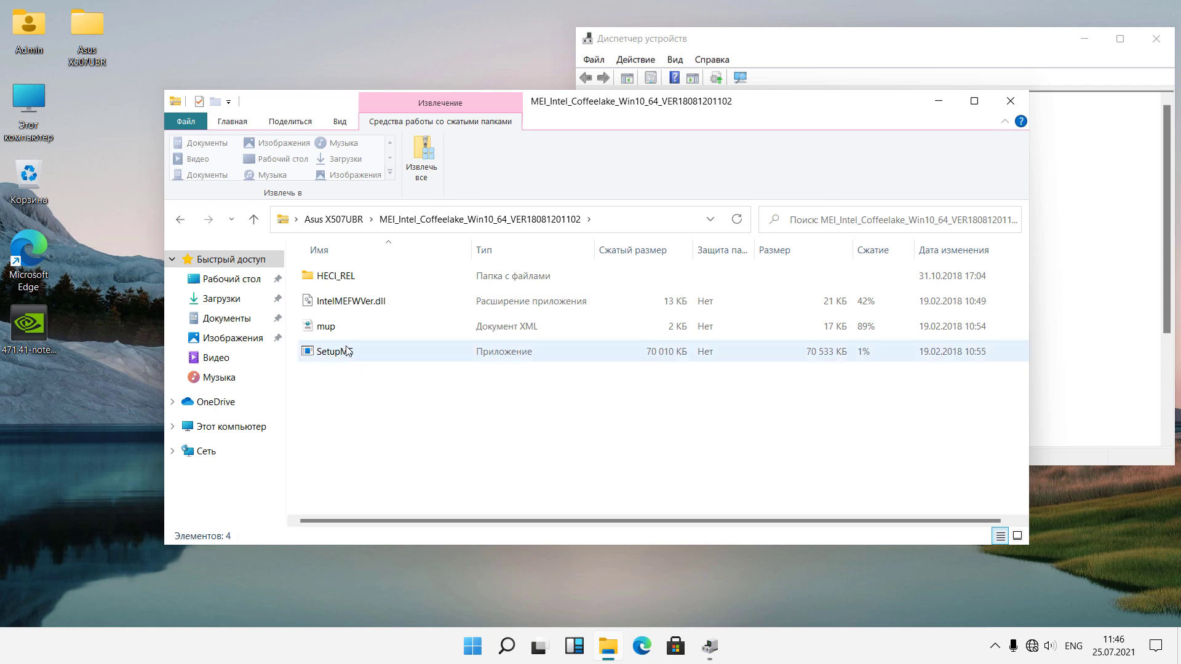
pyautogui.doubleClick(364, 354)
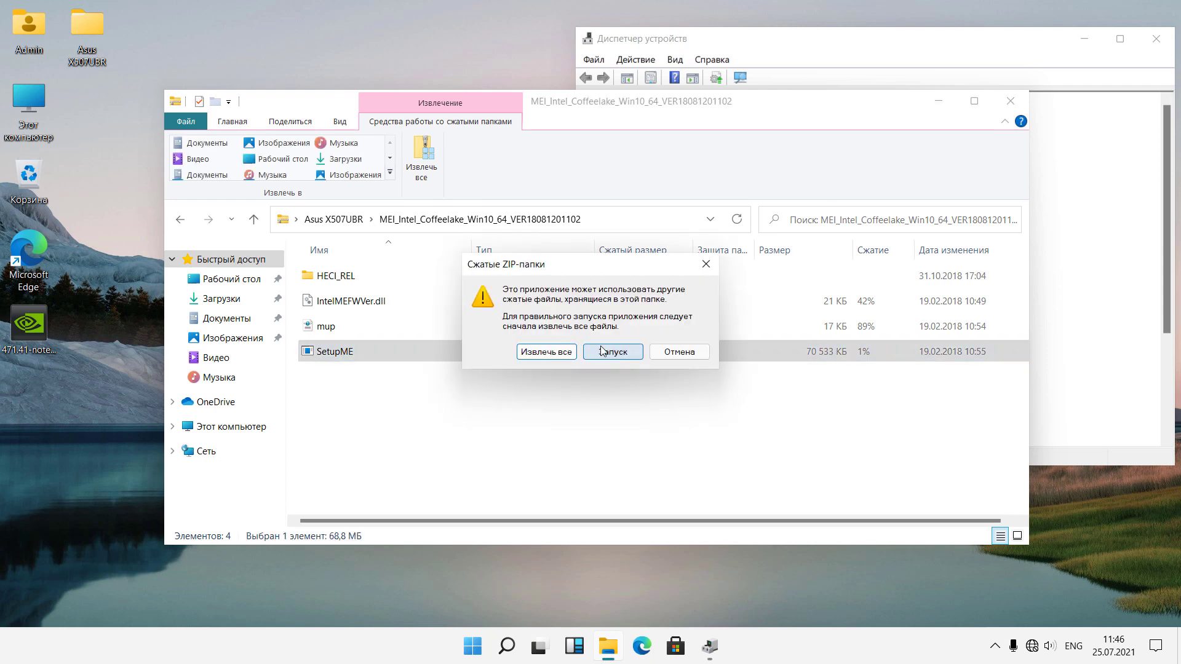
pyautogui.click(615, 353)
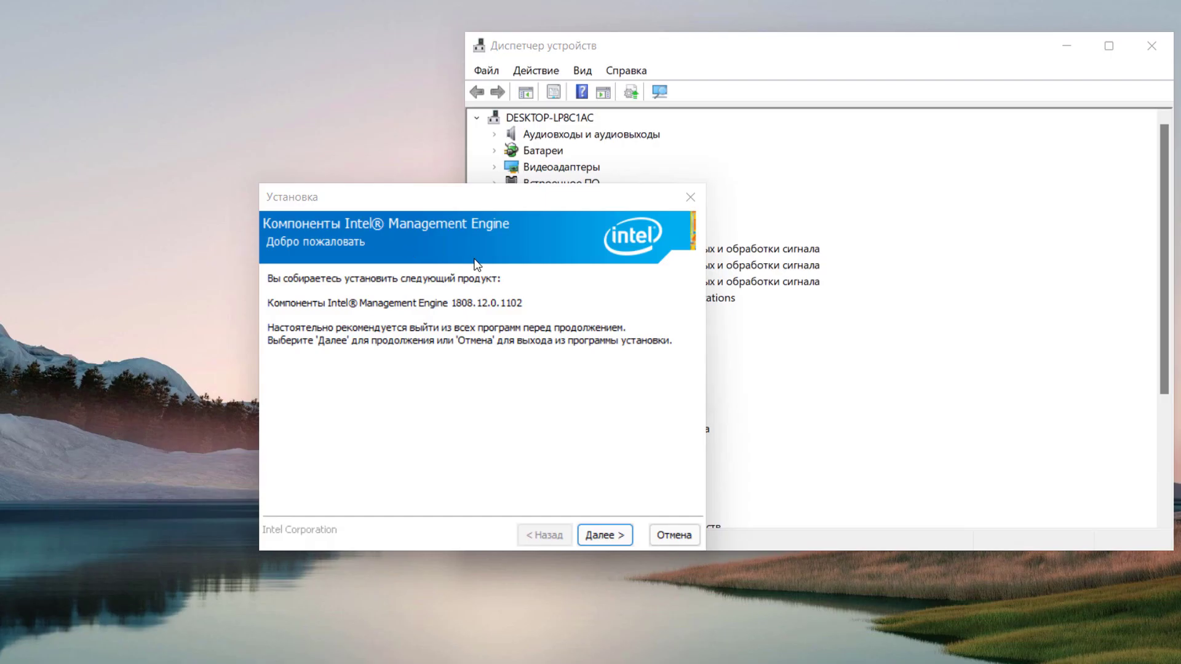
# Accept the licence, install the Intel Management Engine components in the default folder, and close Device Manager.
pyautogui.click(605, 535)
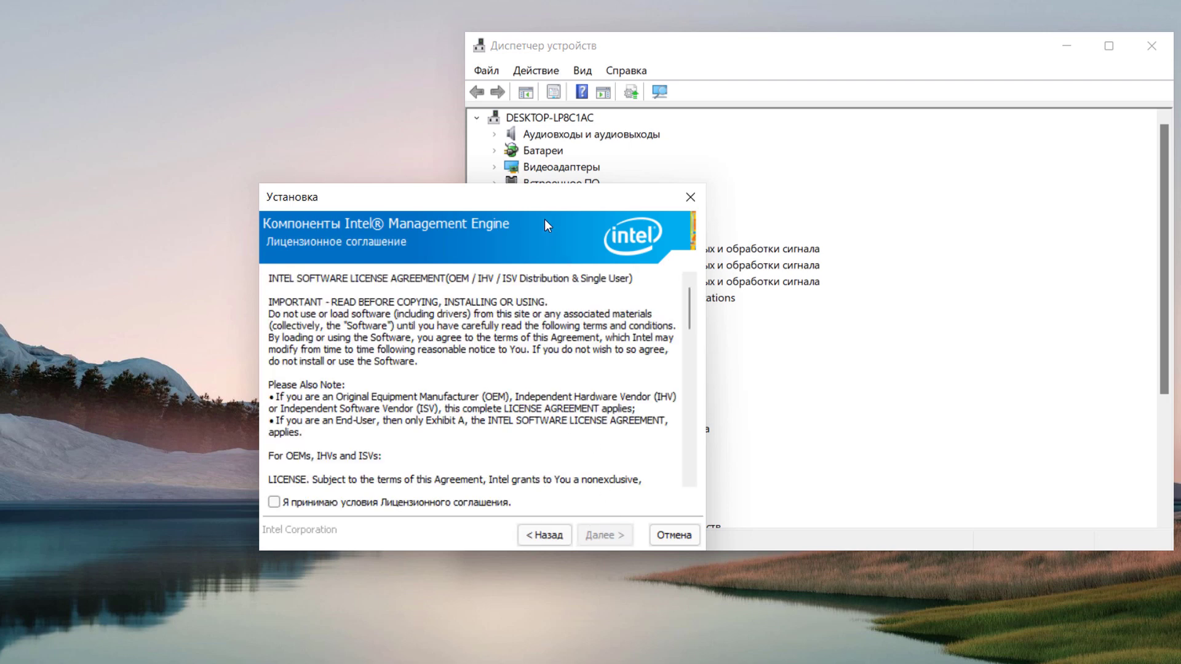
pyautogui.moveTo(448, 191); pyautogui.dragTo(281, 155)
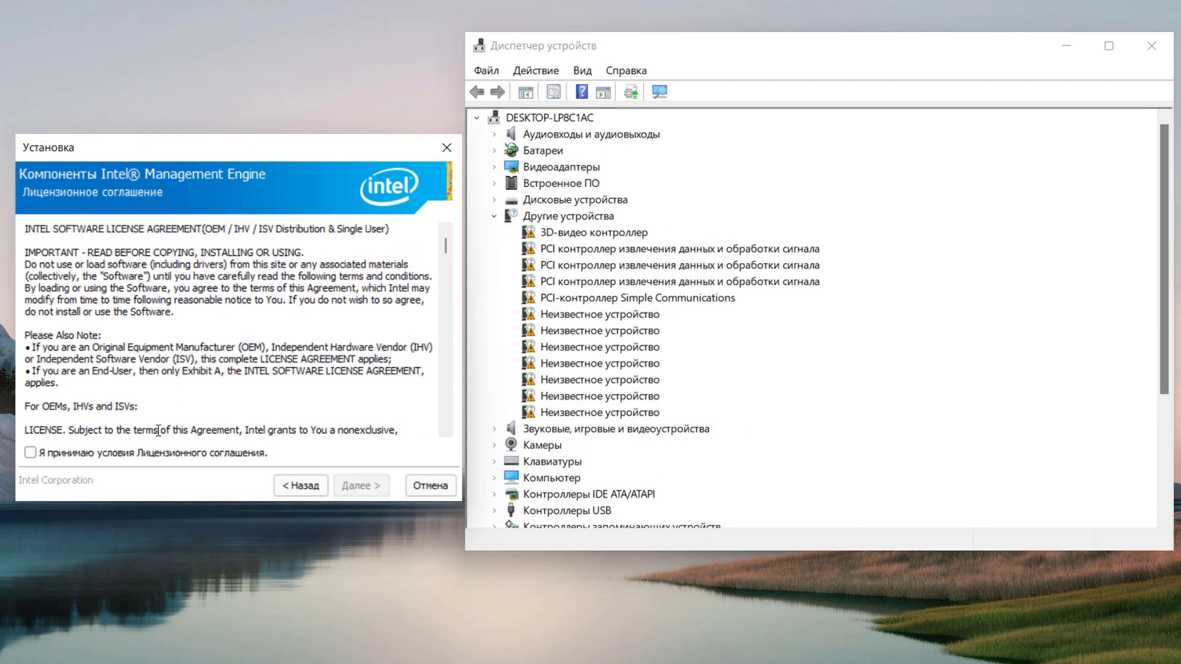
pyautogui.click(43, 454)
pyautogui.click(359, 486)
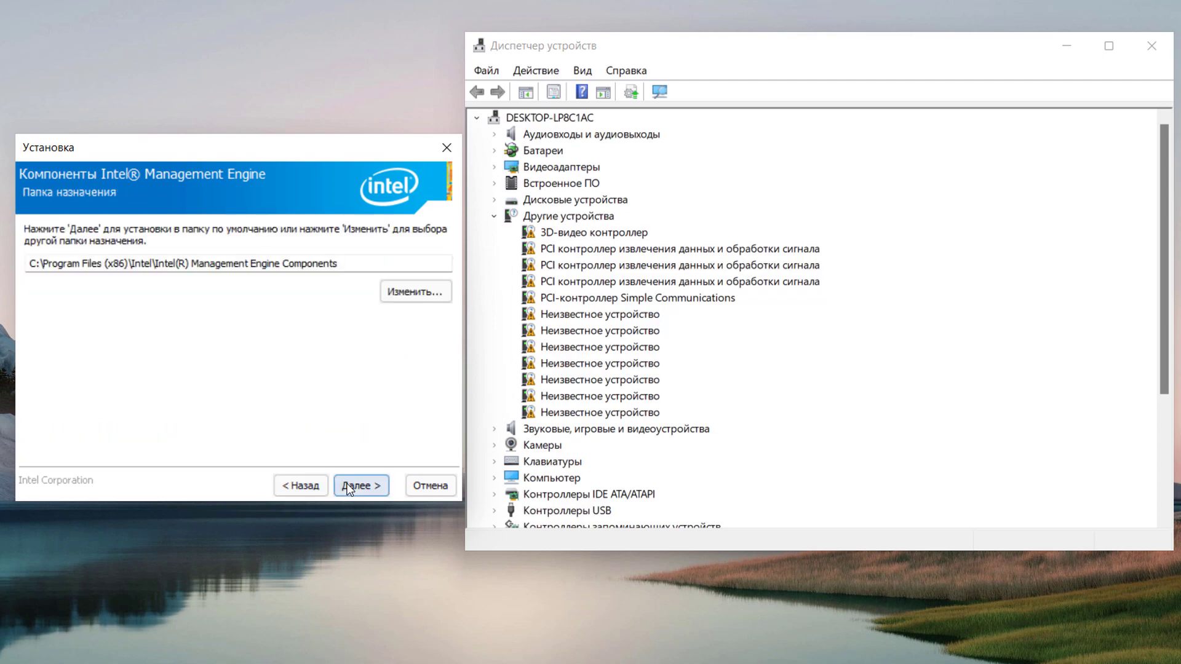
pyautogui.click(347, 486)
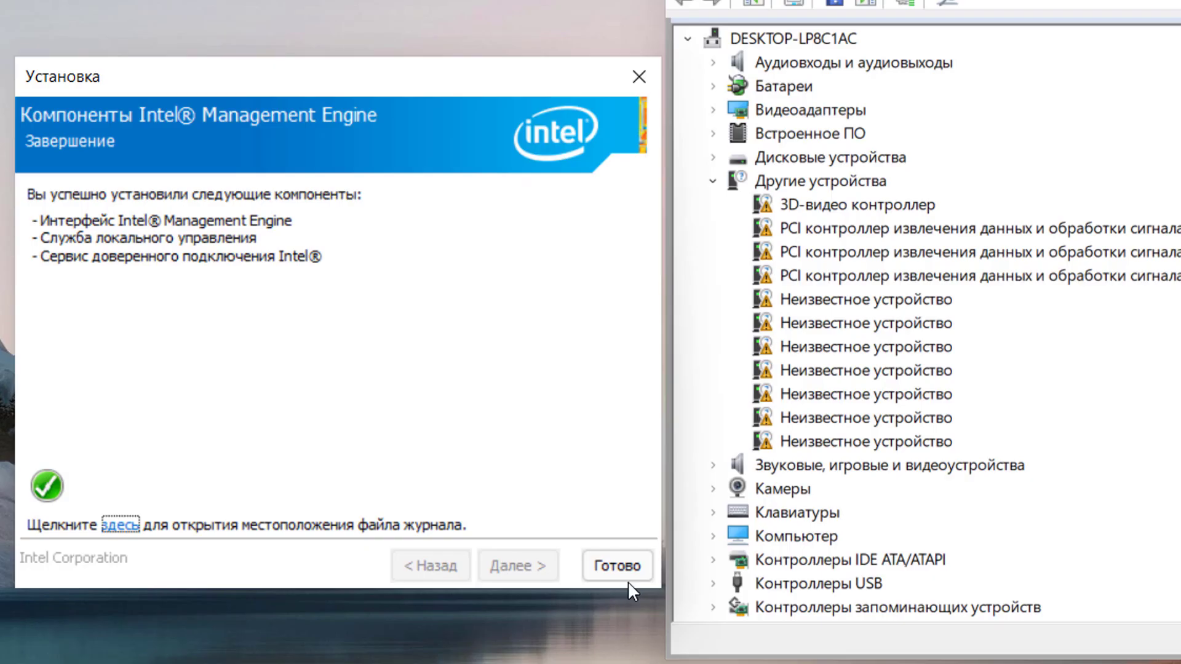
pyautogui.click(618, 575)
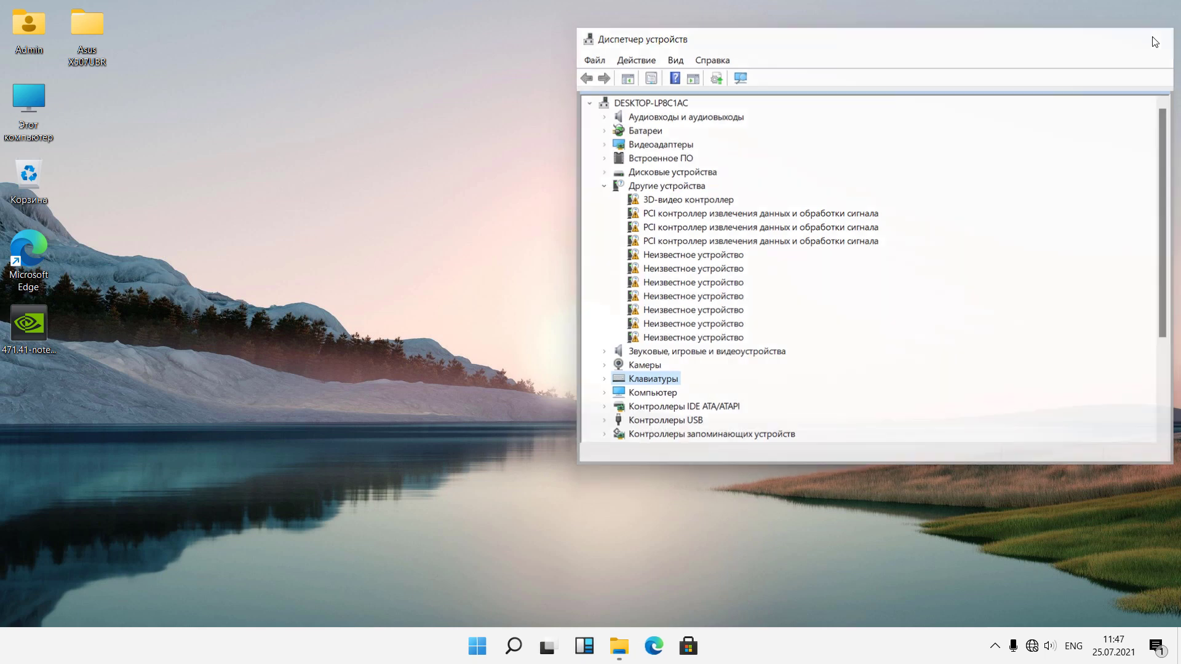
pyautogui.hotkey('alt', 'F4')
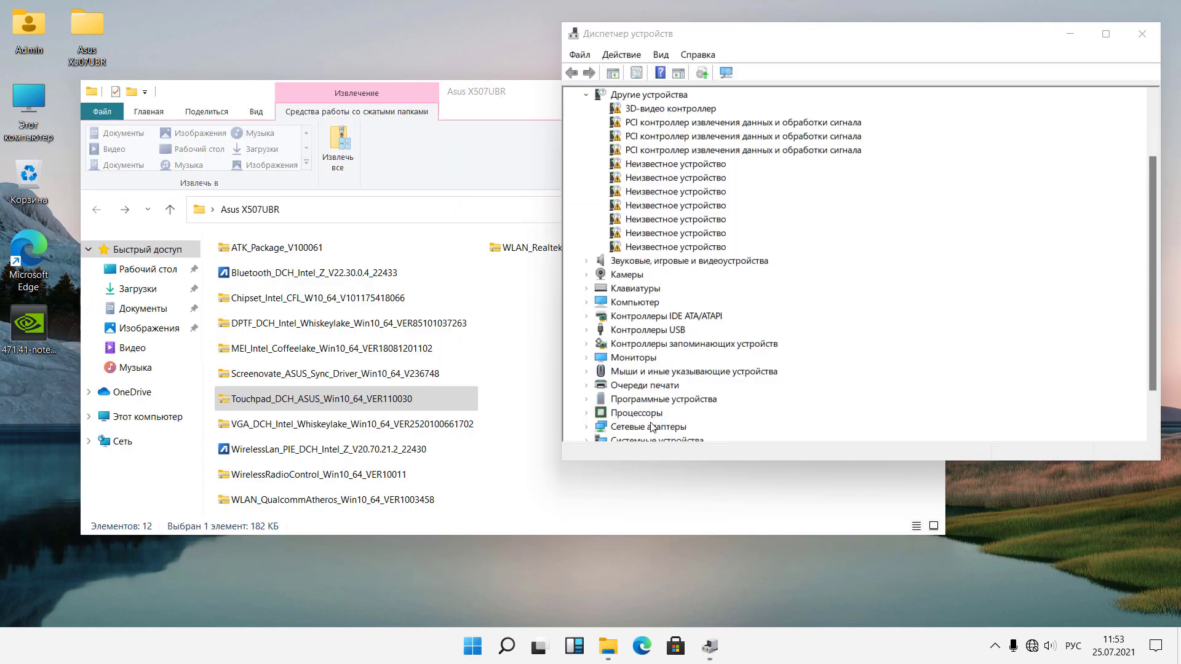
# Check the network adapters in Device Manager and run the matching WirelessLan_PIE_DCH_Intel_Z_V20.70.21.2_22430 installer as administrator.
pyautogui.doubleClick(652, 426)
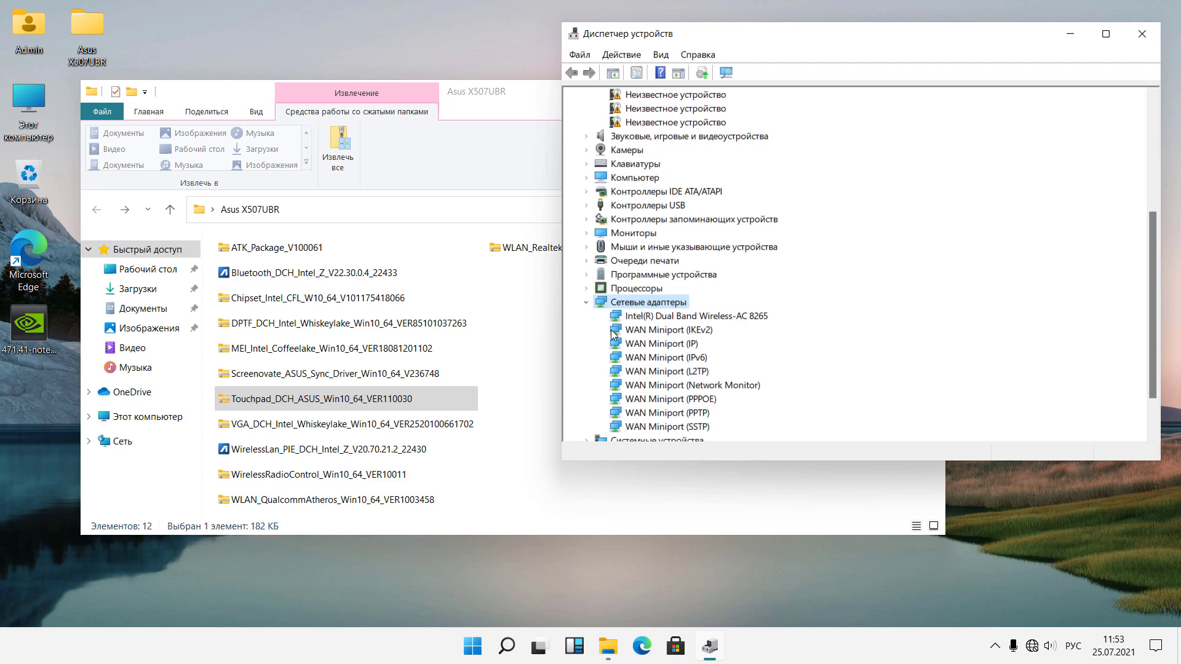
pyautogui.click(524, 499)
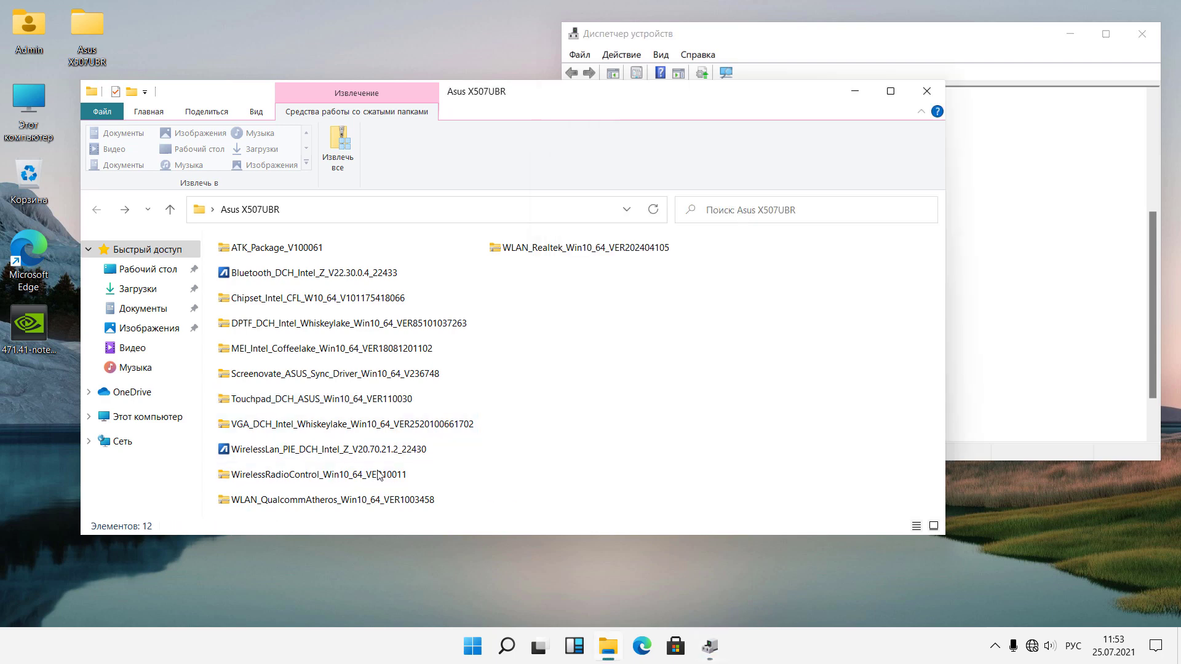
pyautogui.click(298, 506)
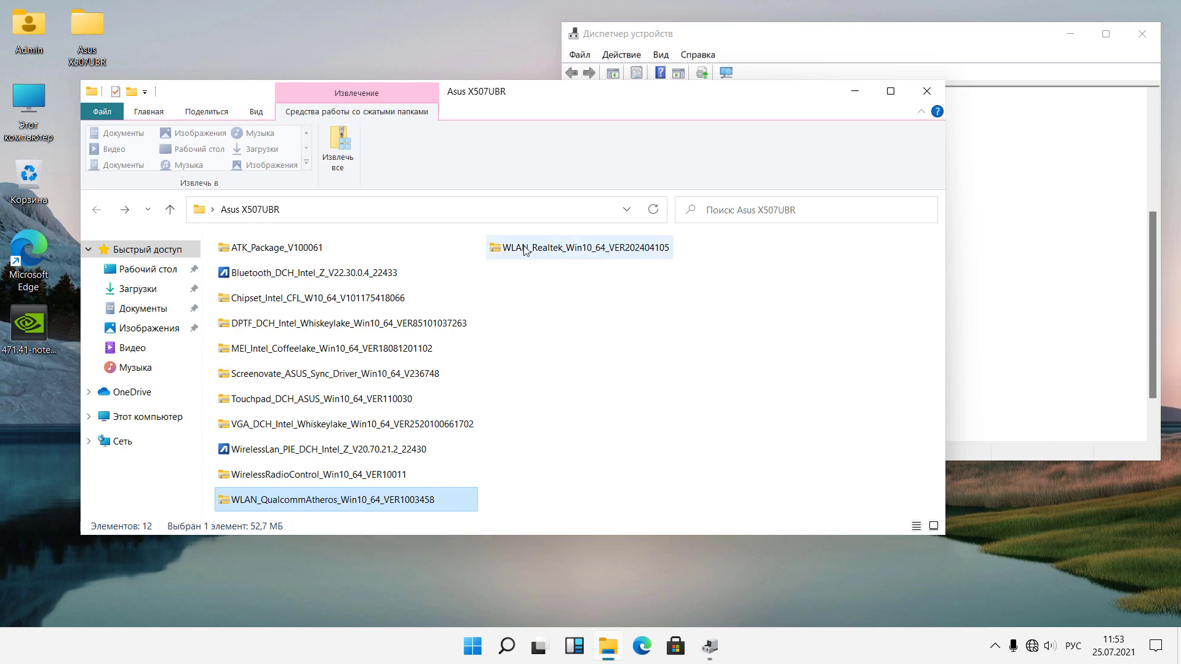
pyautogui.click(314, 452)
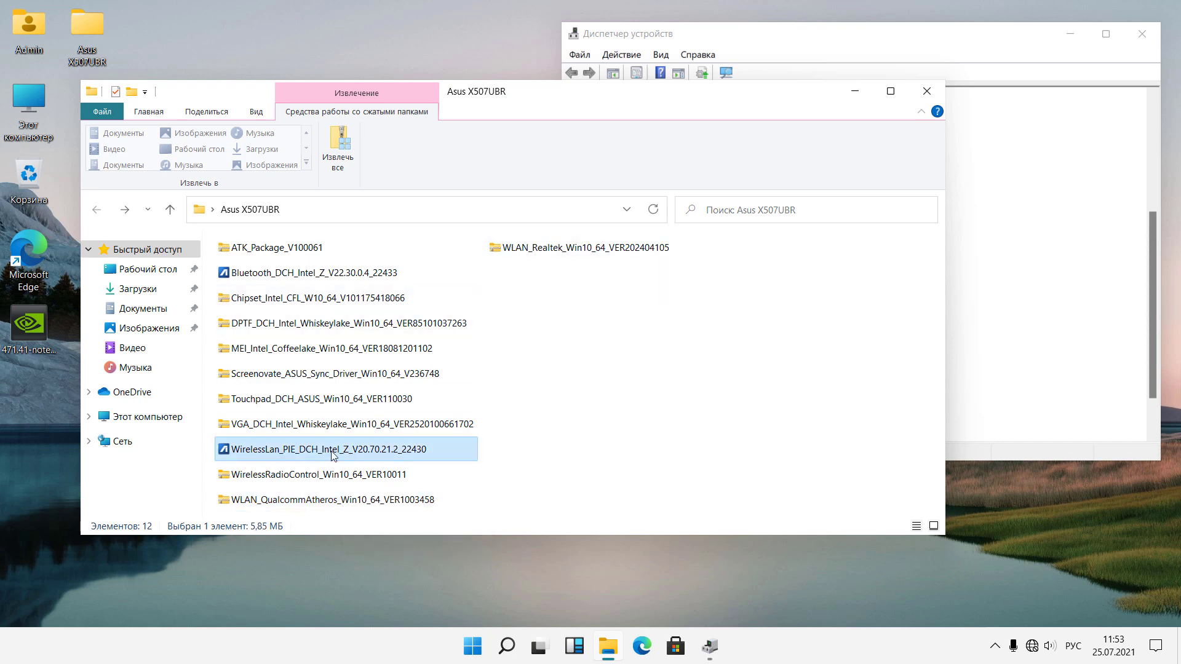
pyautogui.rightClick(322, 452)
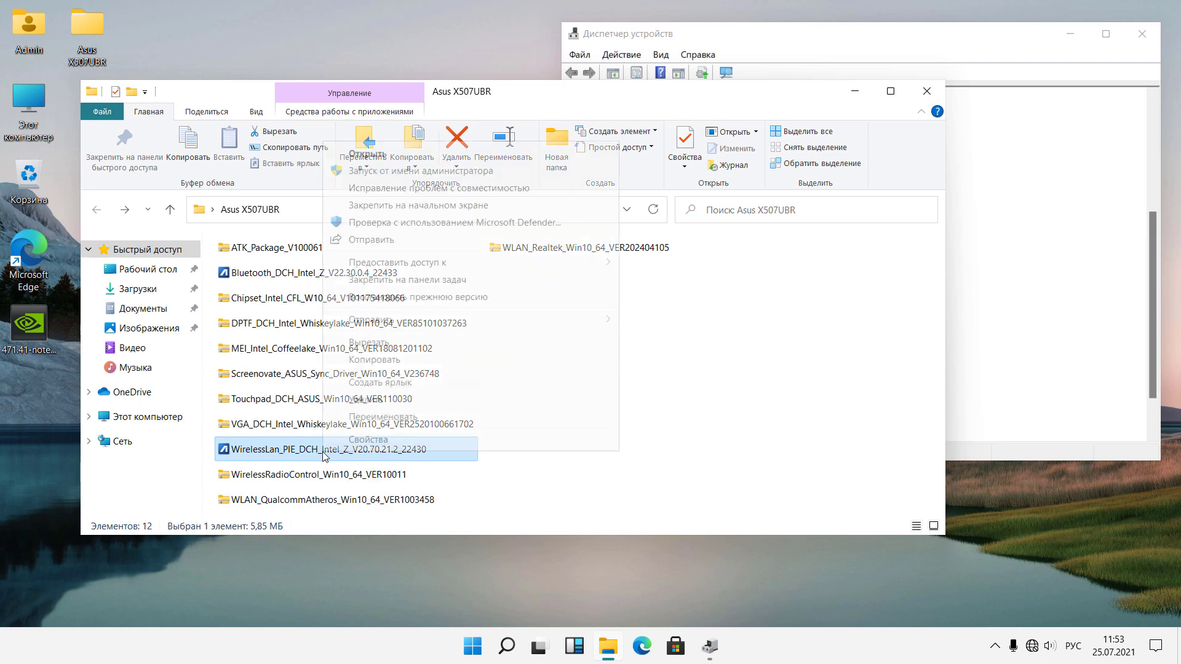
pyautogui.click(376, 175)
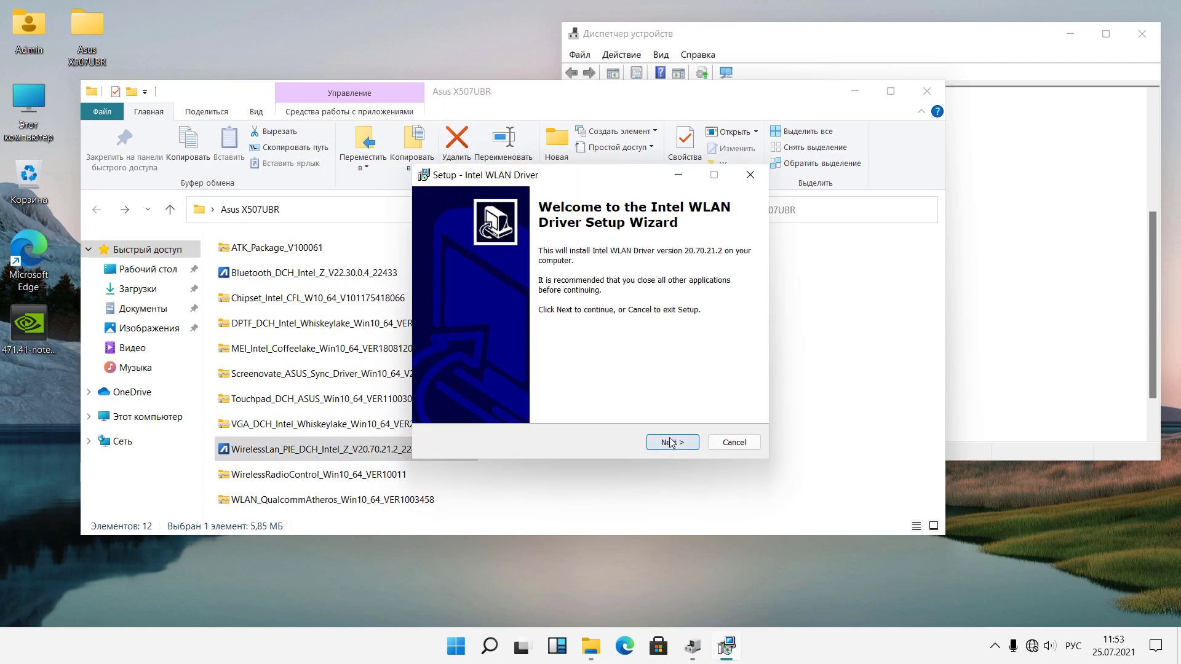
# Accept the licence agreement and install the Intel WLAN driver with the Install option.
pyautogui.click(671, 442)
pyautogui.click(489, 396)
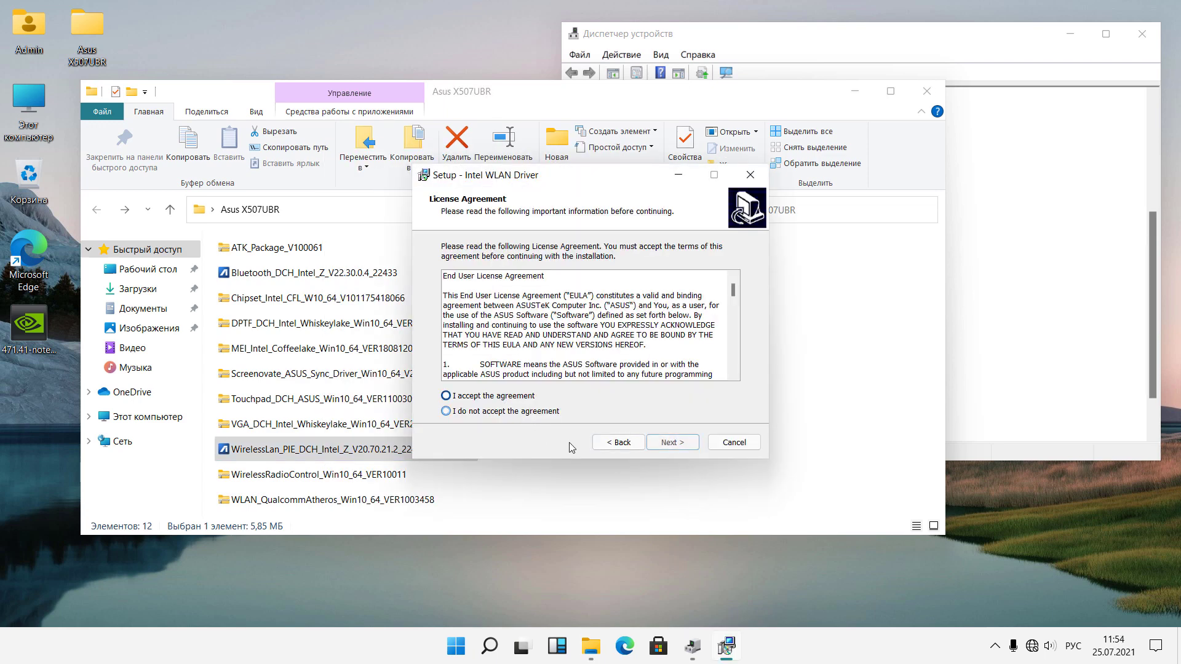
pyautogui.click(671, 443)
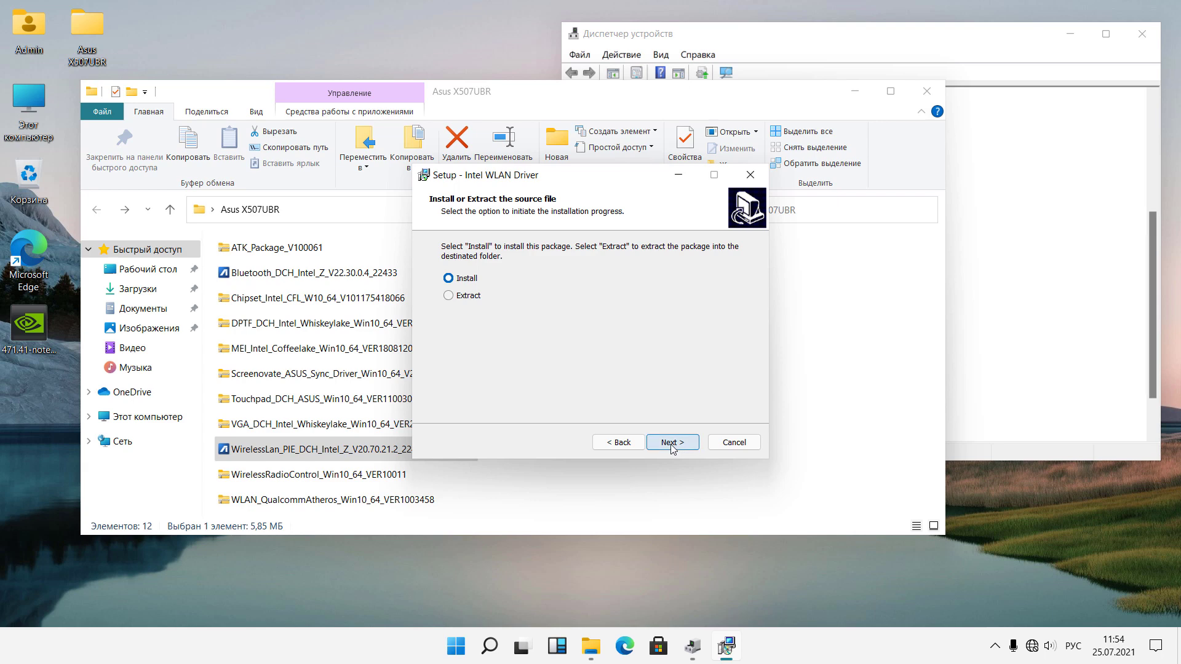
pyautogui.click(670, 443)
pyautogui.click(671, 443)
pyautogui.click(672, 443)
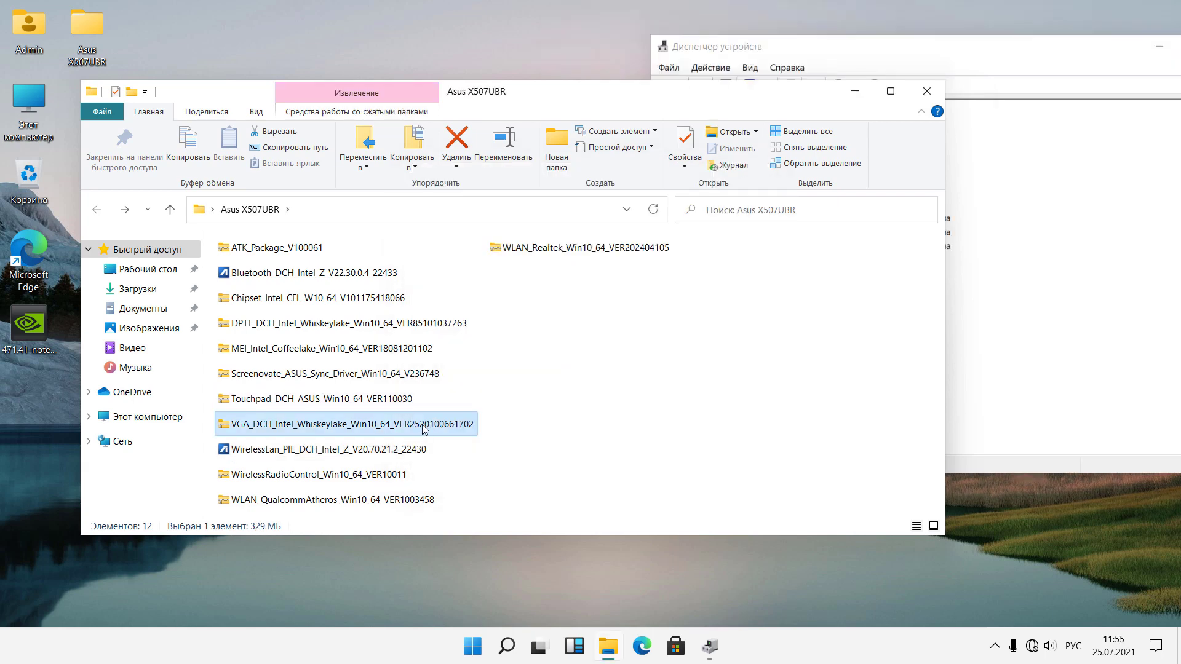
pyautogui.rightClick(423, 428)
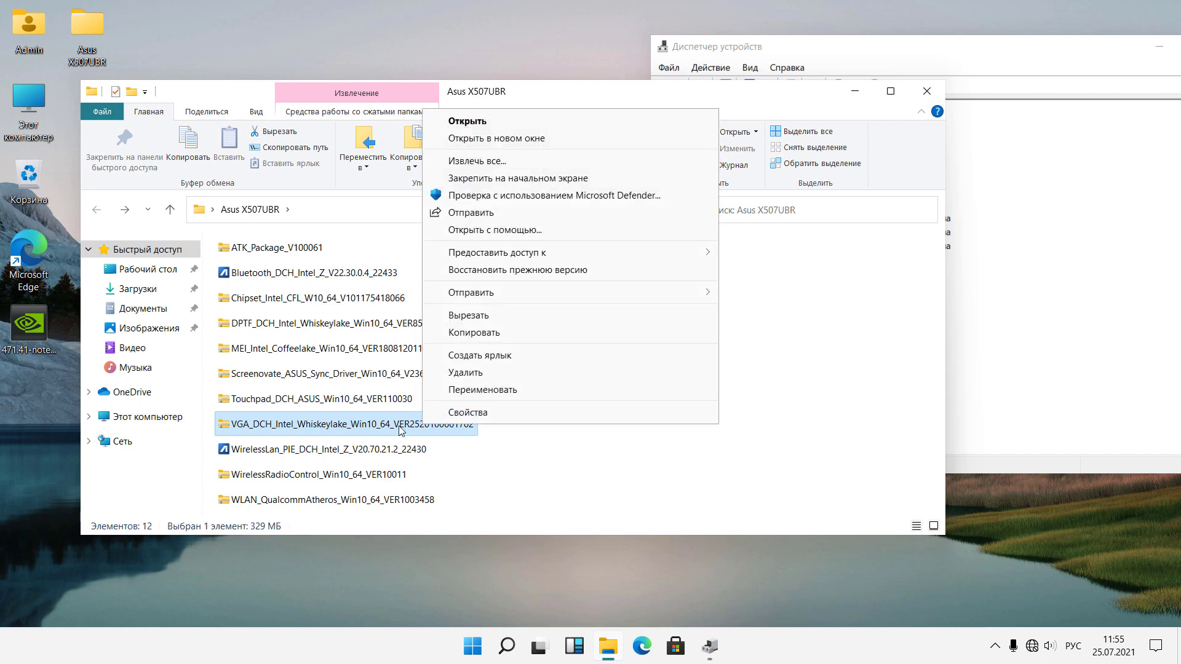
pyautogui.click(401, 430)
pyautogui.doubleClick(398, 430)
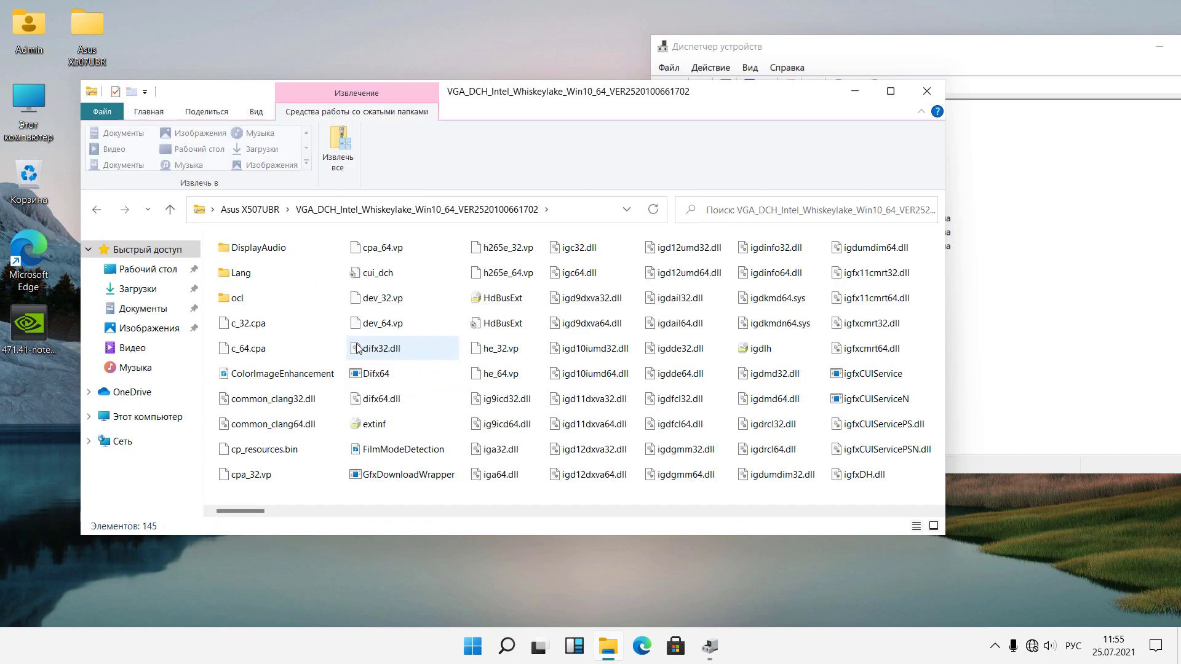
pyautogui.click(305, 354)
pyautogui.hotkey('ctrl', 'a')
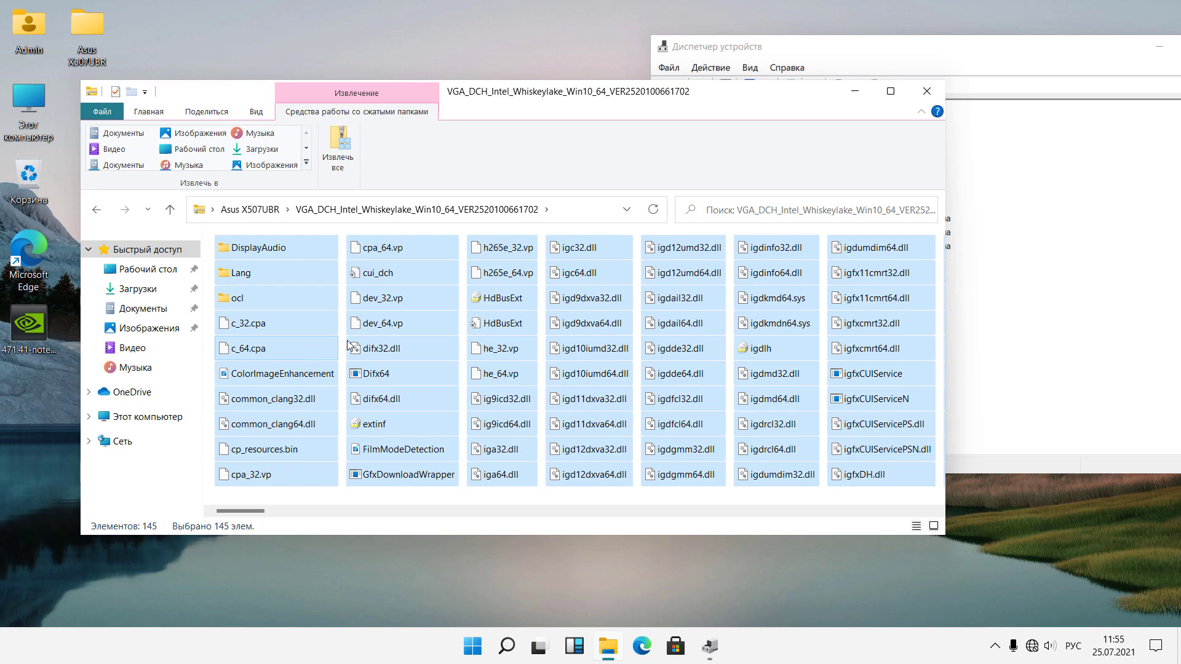
pyautogui.rightClick(399, 338)
pyautogui.click(446, 395)
# Create a new folder on the desktop and paste the copied Intel graphics driver files into it.
pyautogui.rightClick(40, 399)
pyautogui.moveTo(303, 546)
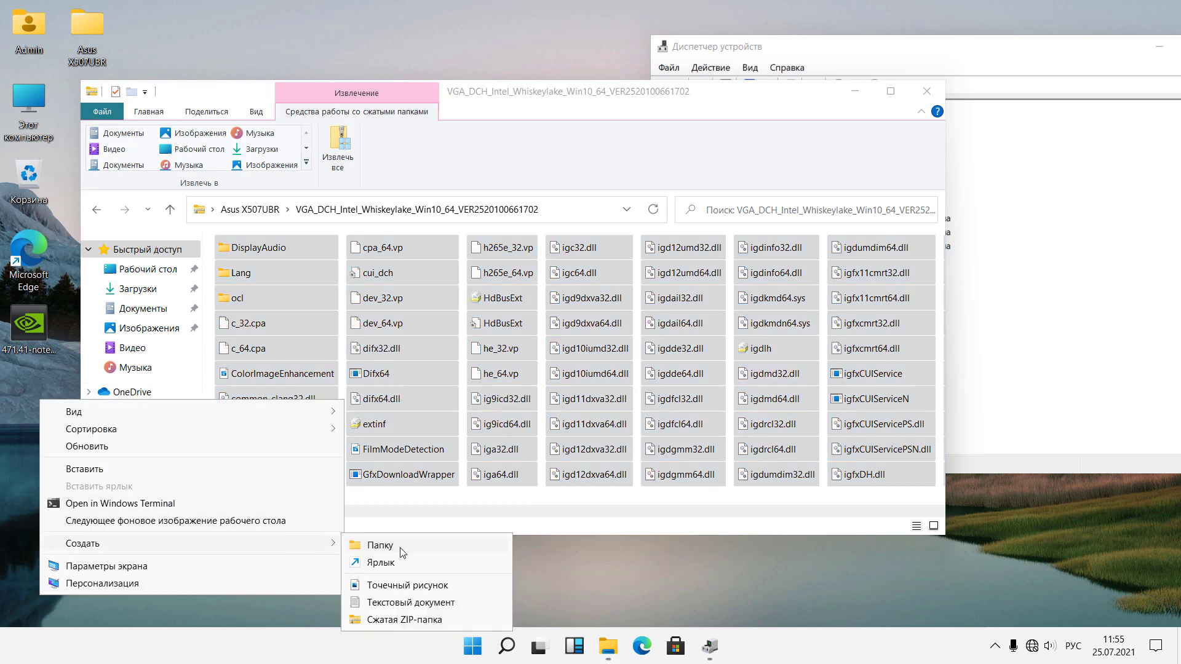
pyautogui.click(369, 546)
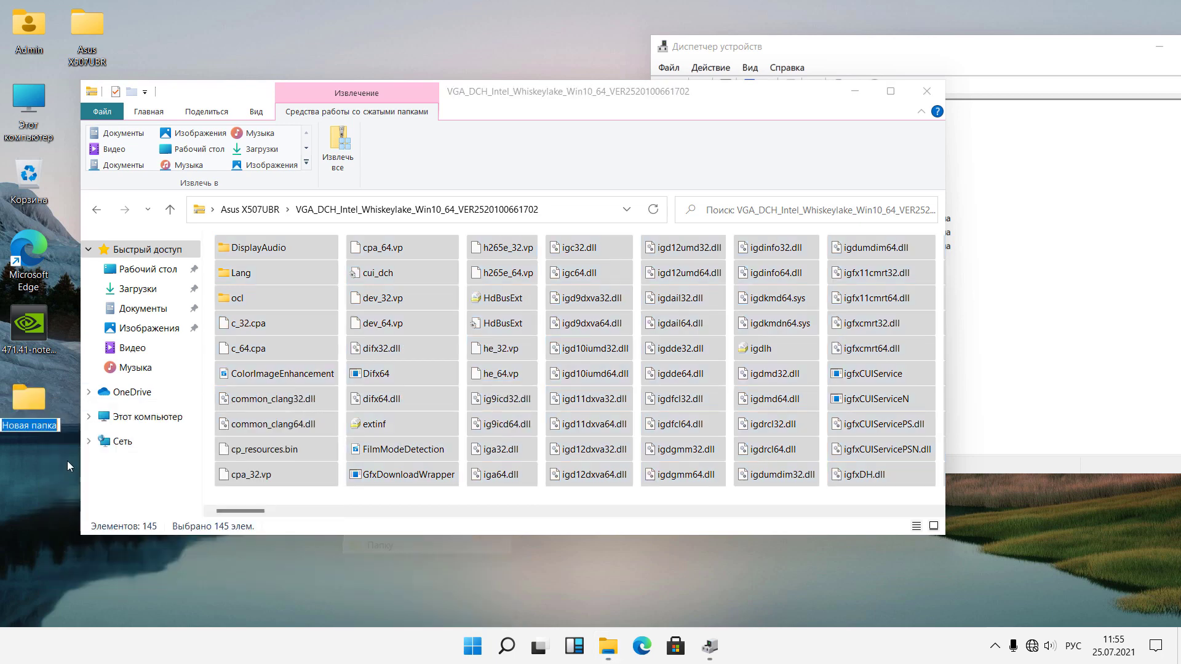
pyautogui.doubleClick(35, 418)
pyautogui.rightClick(378, 389)
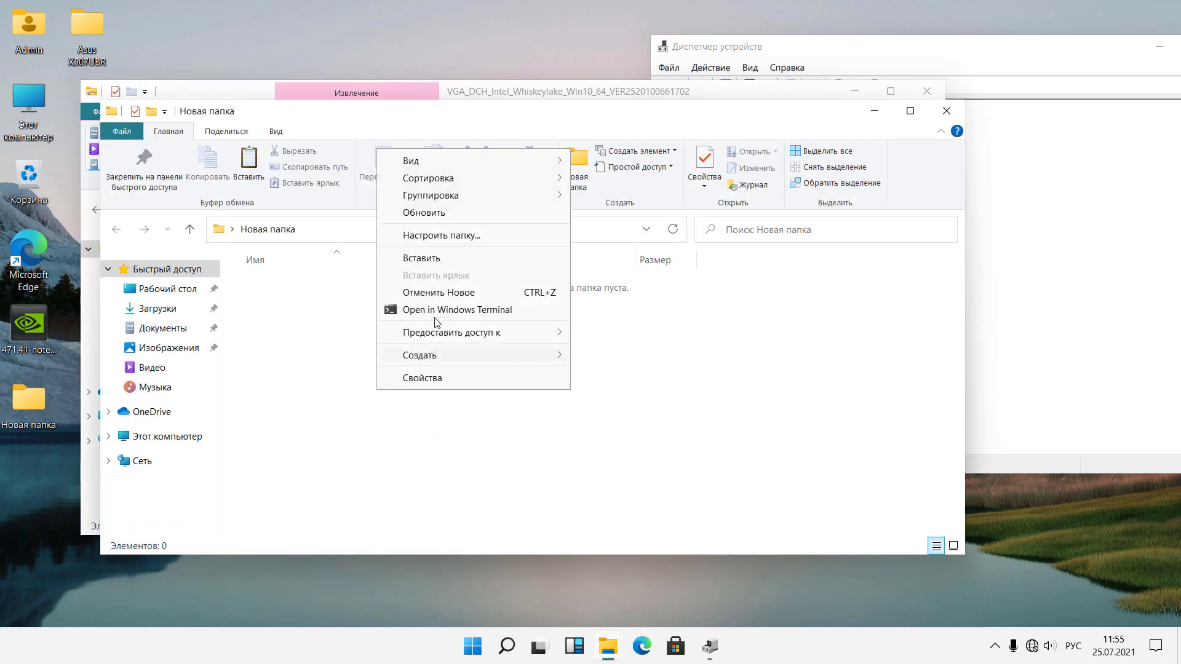
pyautogui.click(427, 261)
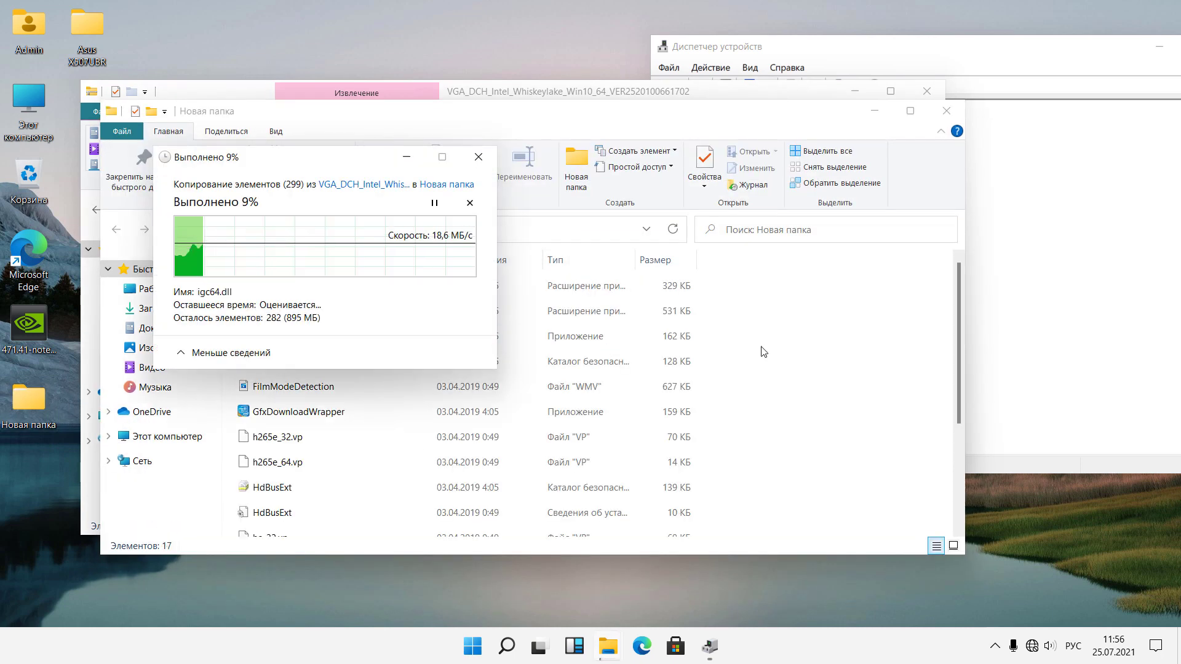
pyautogui.moveTo(784, 111); pyautogui.dragTo(713, 139)
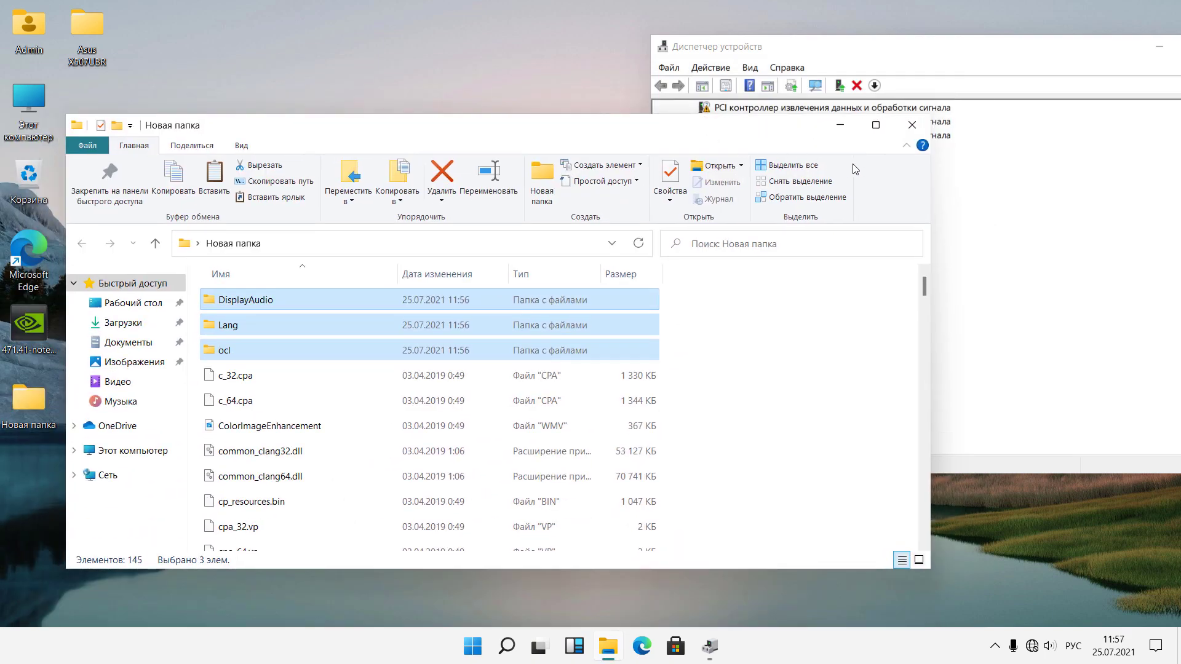
# Open the driver properties of the Microsoft basic display adapter (Базовый видеоадаптер) in Device Manager and start a manual driver update from this computer.
pyautogui.click(912, 125)
pyautogui.scroll(3, 849, 259)
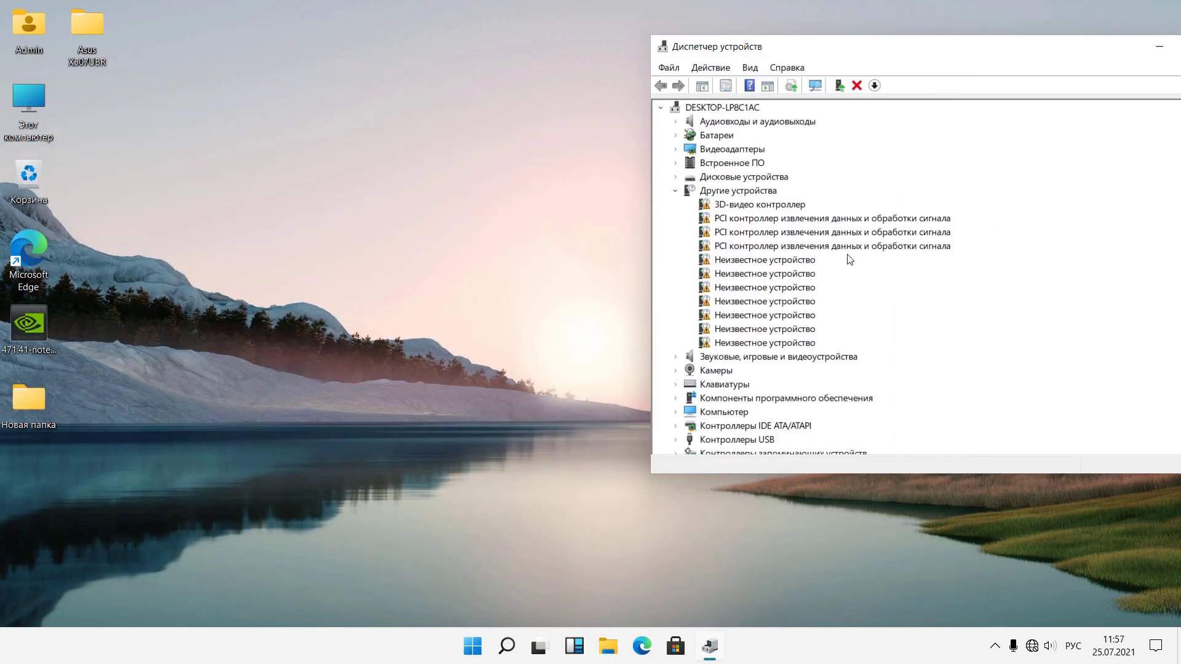
pyautogui.doubleClick(739, 149)
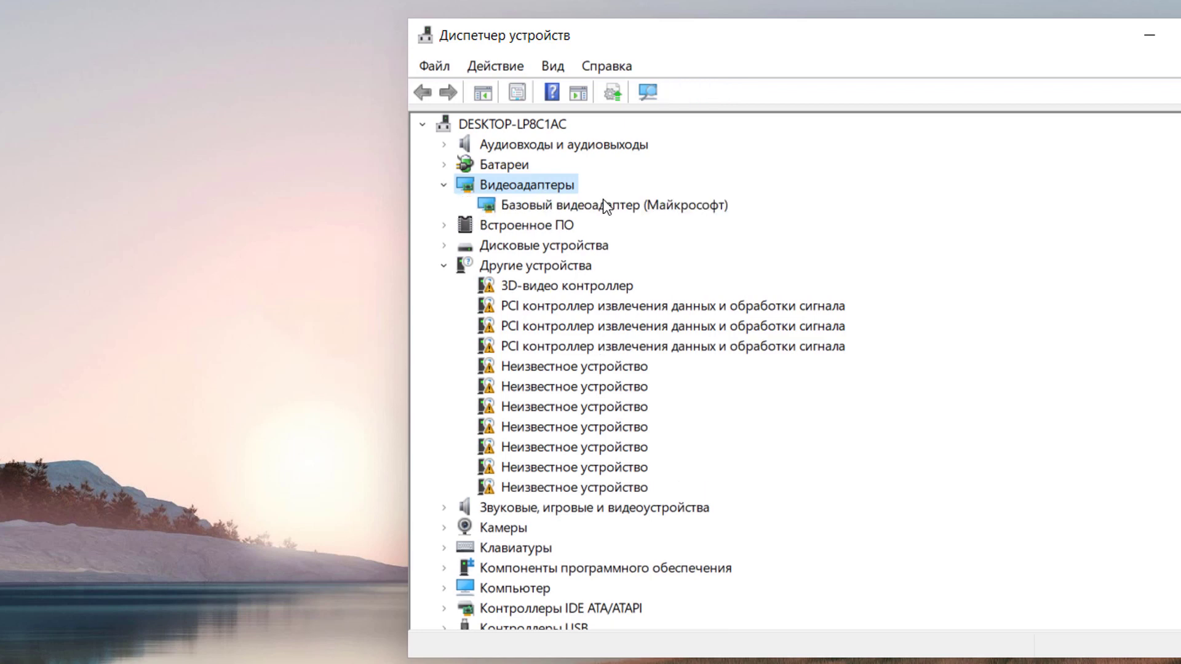
pyautogui.doubleClick(555, 205)
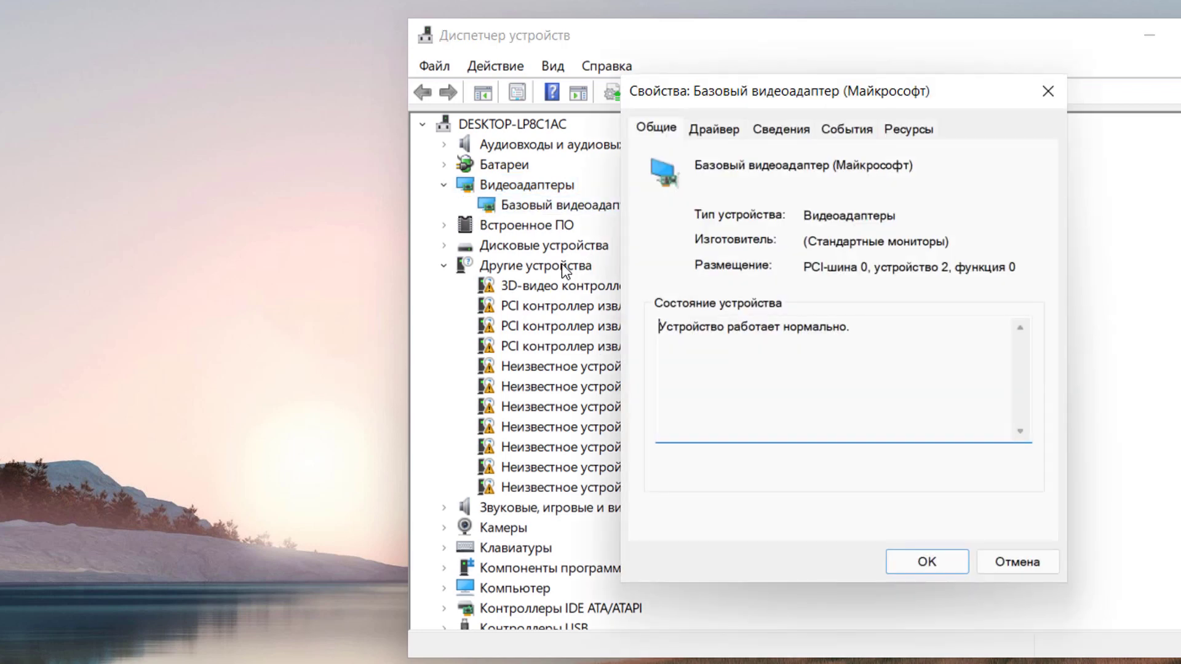
pyautogui.click(716, 127)
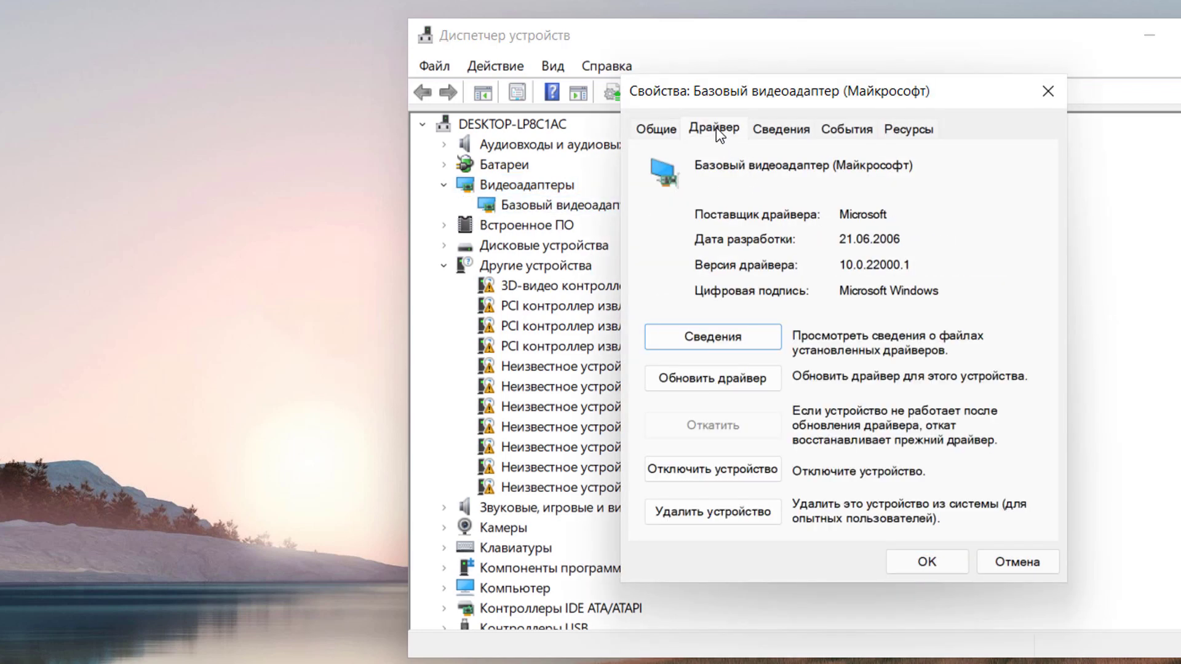
pyautogui.click(735, 379)
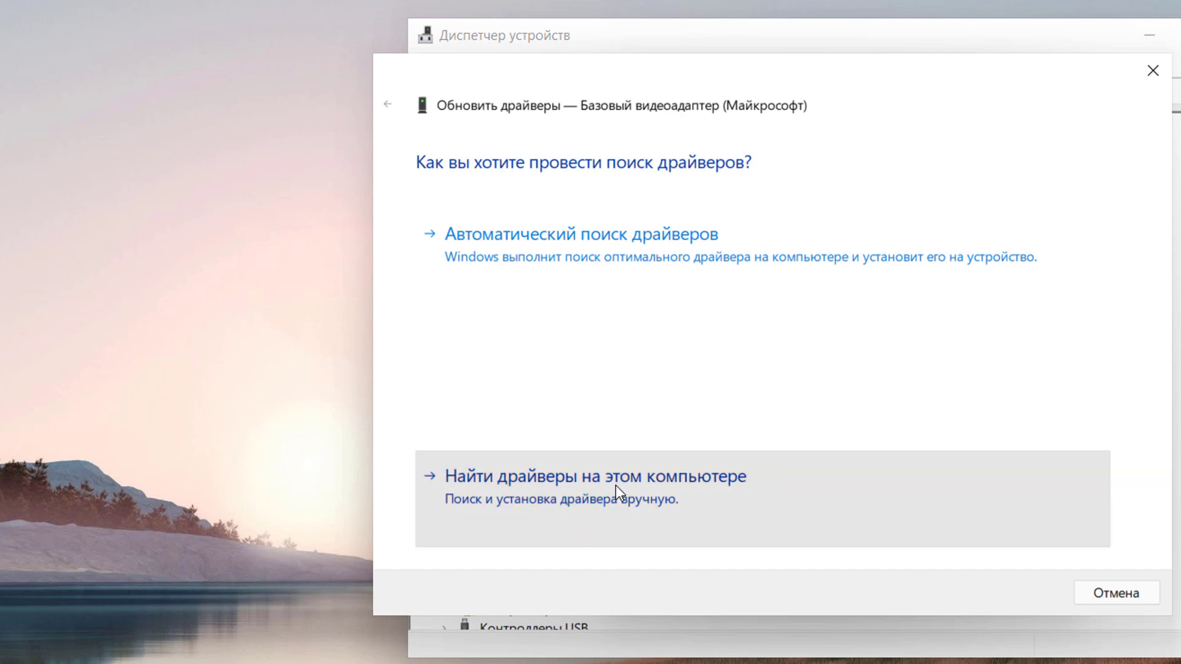
pyautogui.click(615, 485)
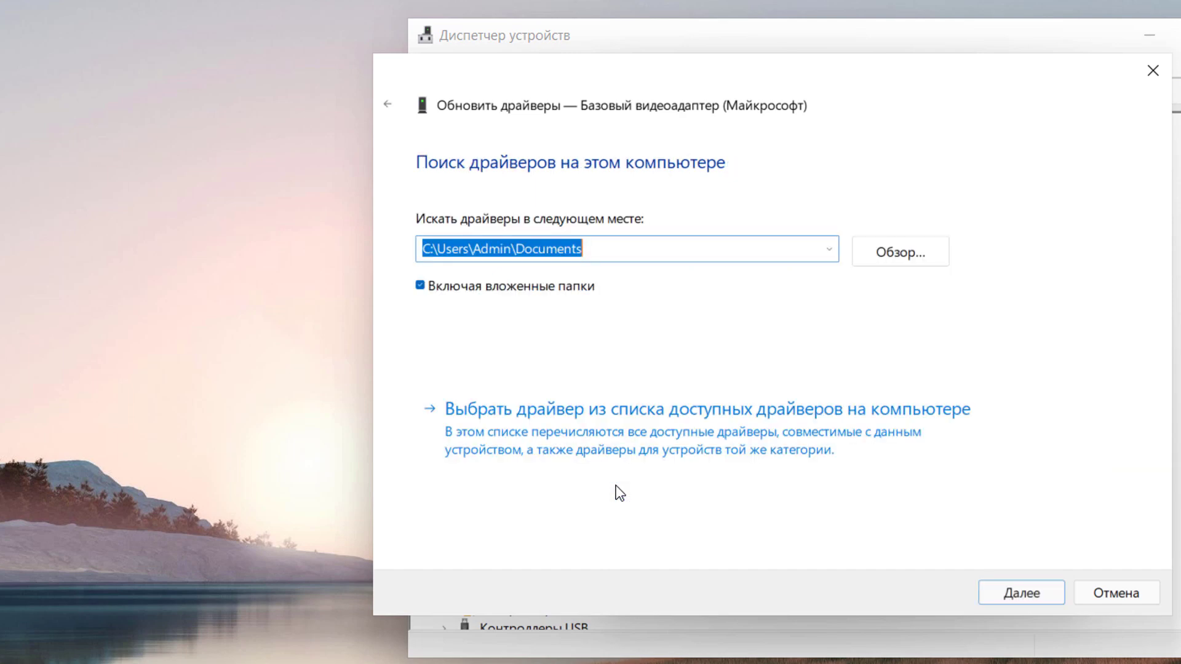
# Set the driver search location to Новая папка on the desktop, install the Intel graphics driver from it and close the update wizard.
pyautogui.click(890, 258)
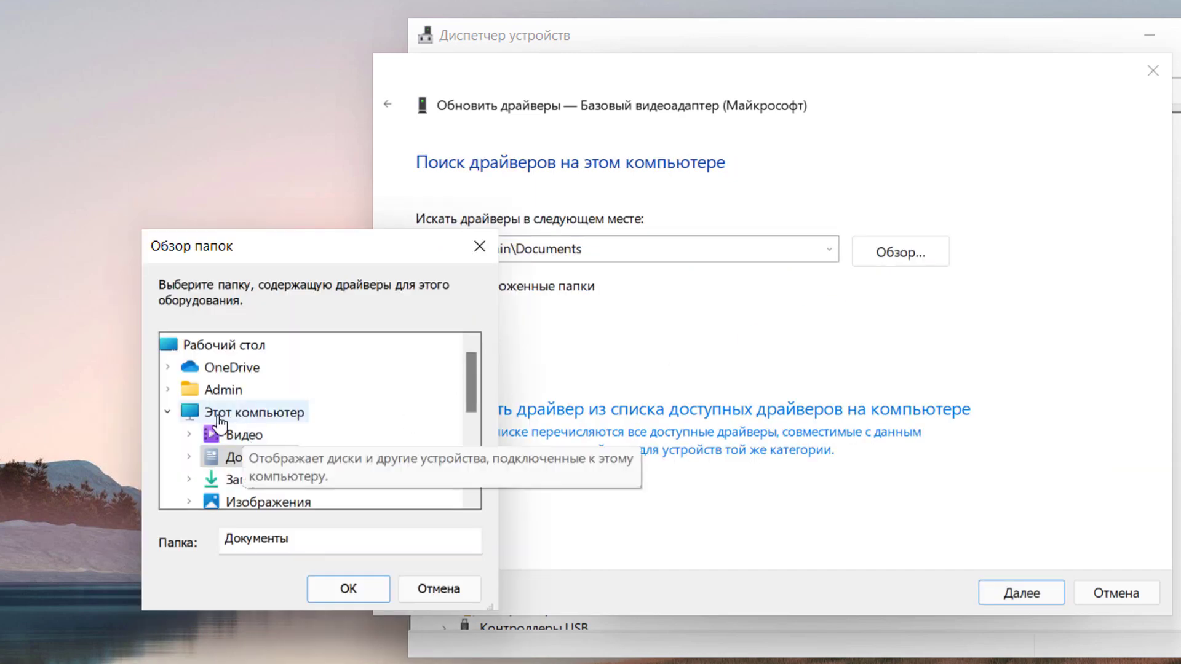
pyautogui.doubleClick(189, 411)
pyautogui.scroll(-1, 295, 471)
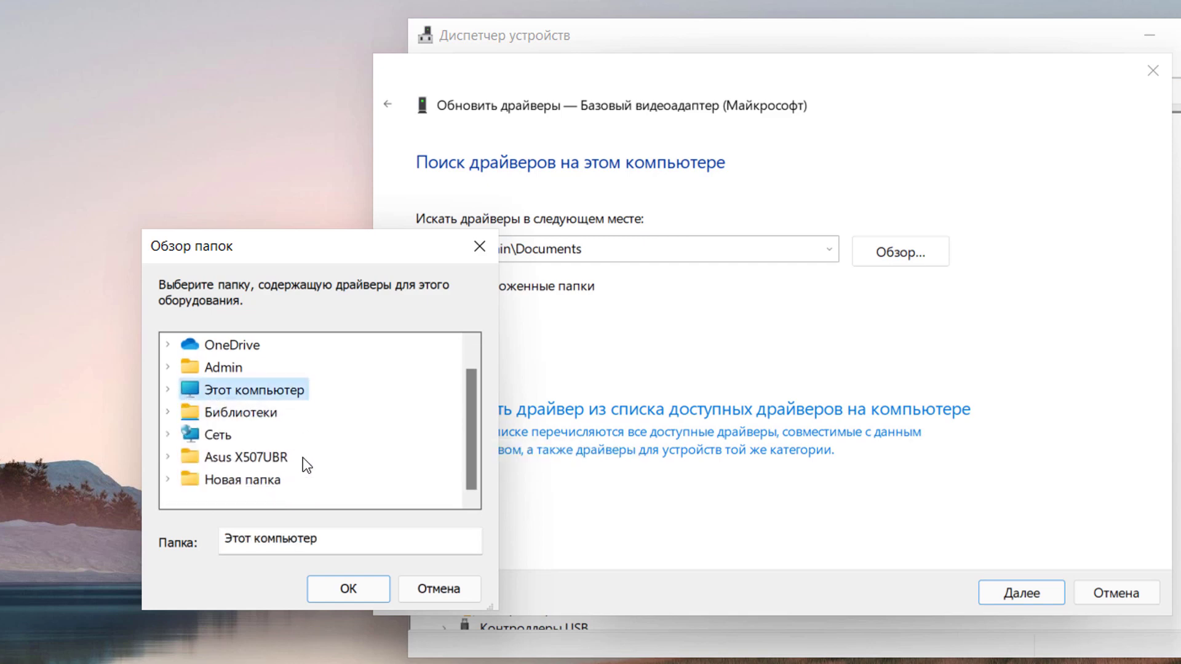
pyautogui.doubleClick(257, 485)
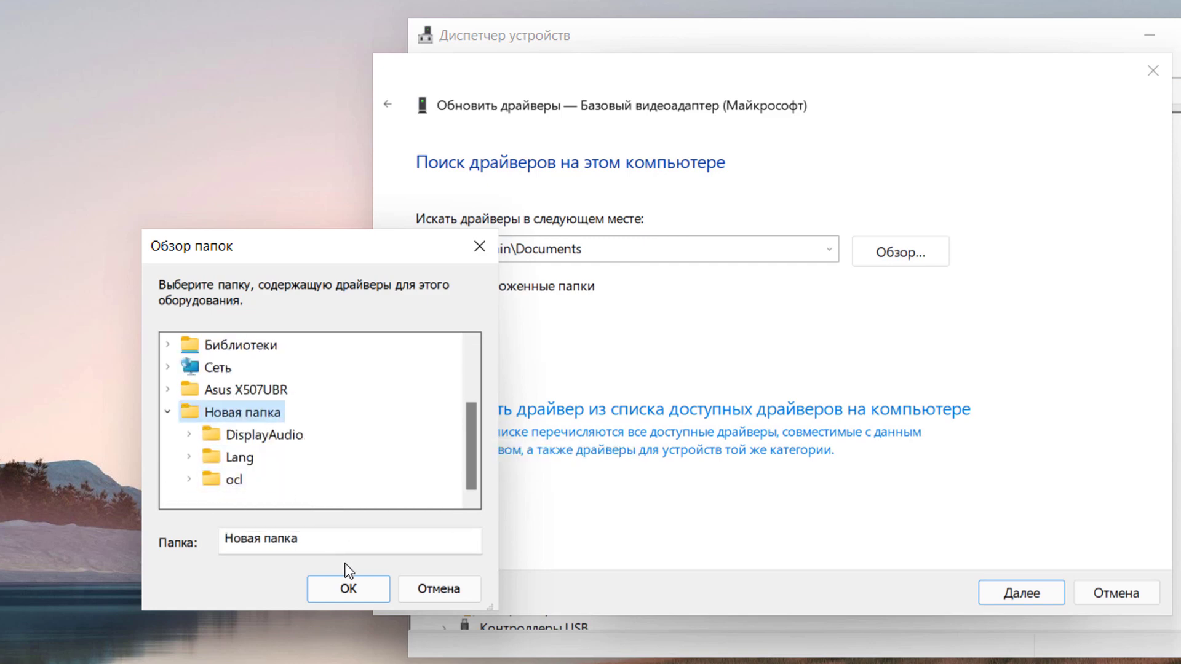
pyautogui.click(349, 585)
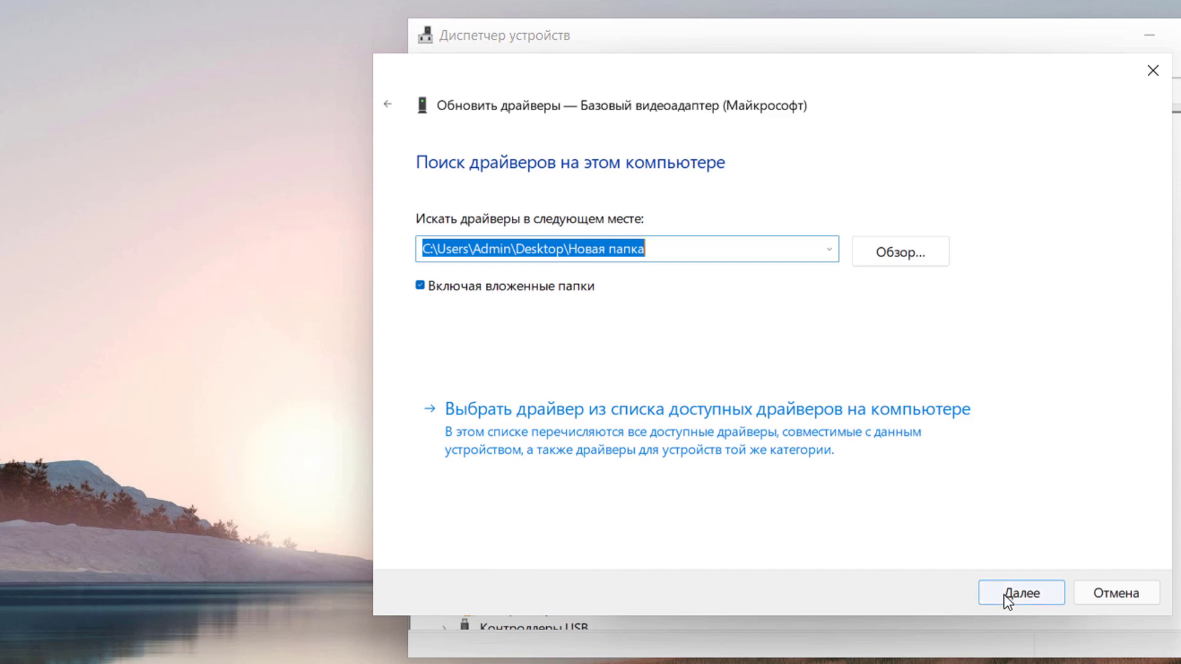
pyautogui.click(1021, 593)
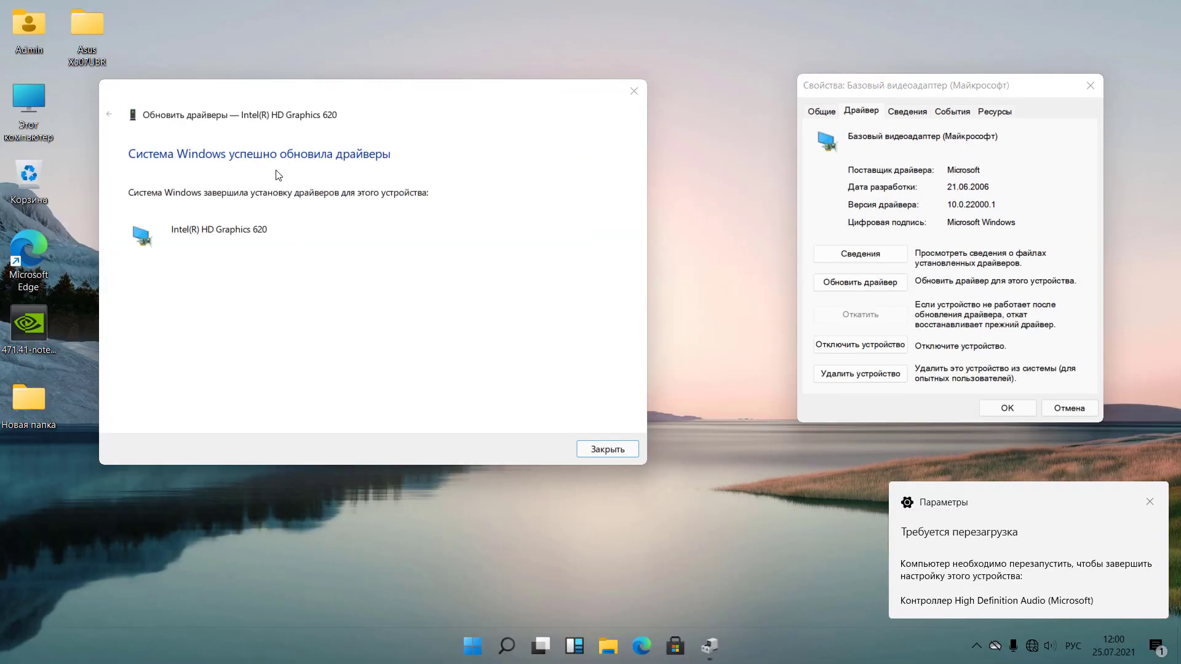
pyautogui.click(607, 449)
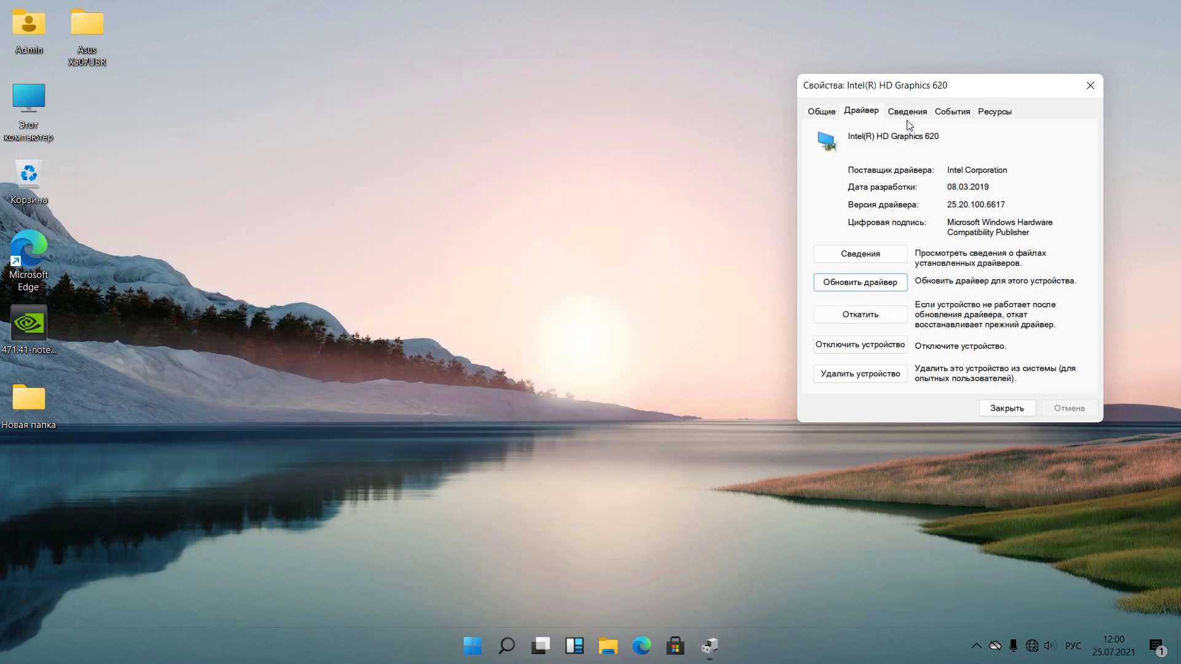
# Check the development date of the Intel(R) HD Graphics 620 driver and return to the Device Manager list.
pyautogui.moveTo(992, 187); pyautogui.dragTo(947, 189)
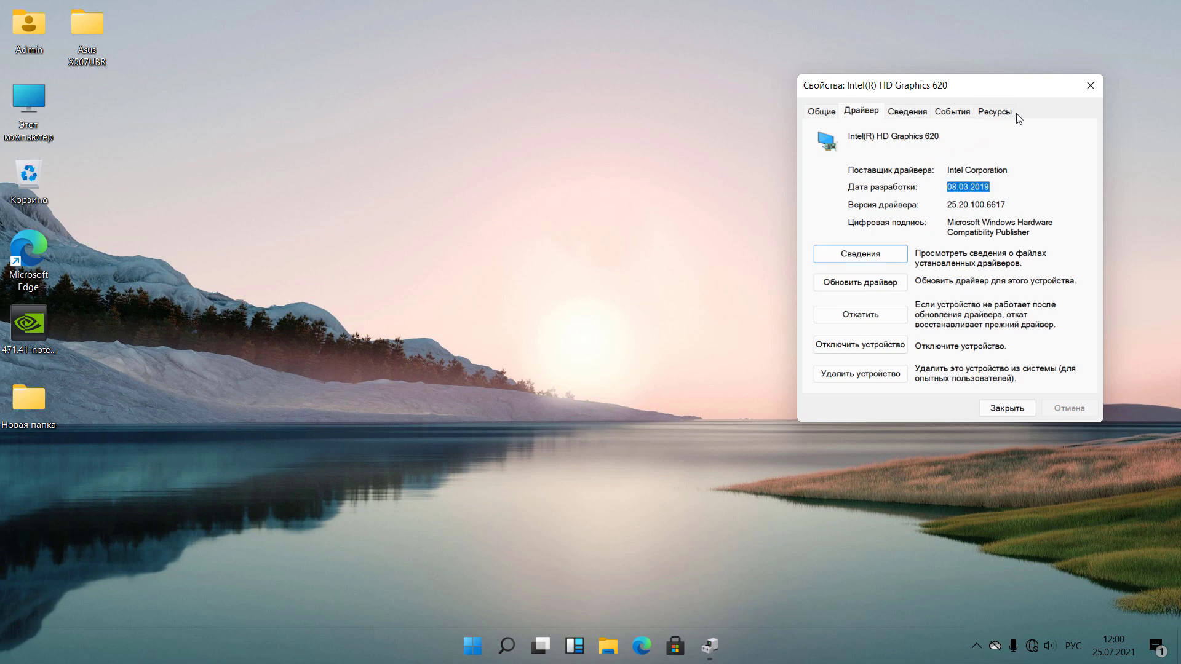
pyautogui.click(1091, 86)
pyautogui.click(708, 647)
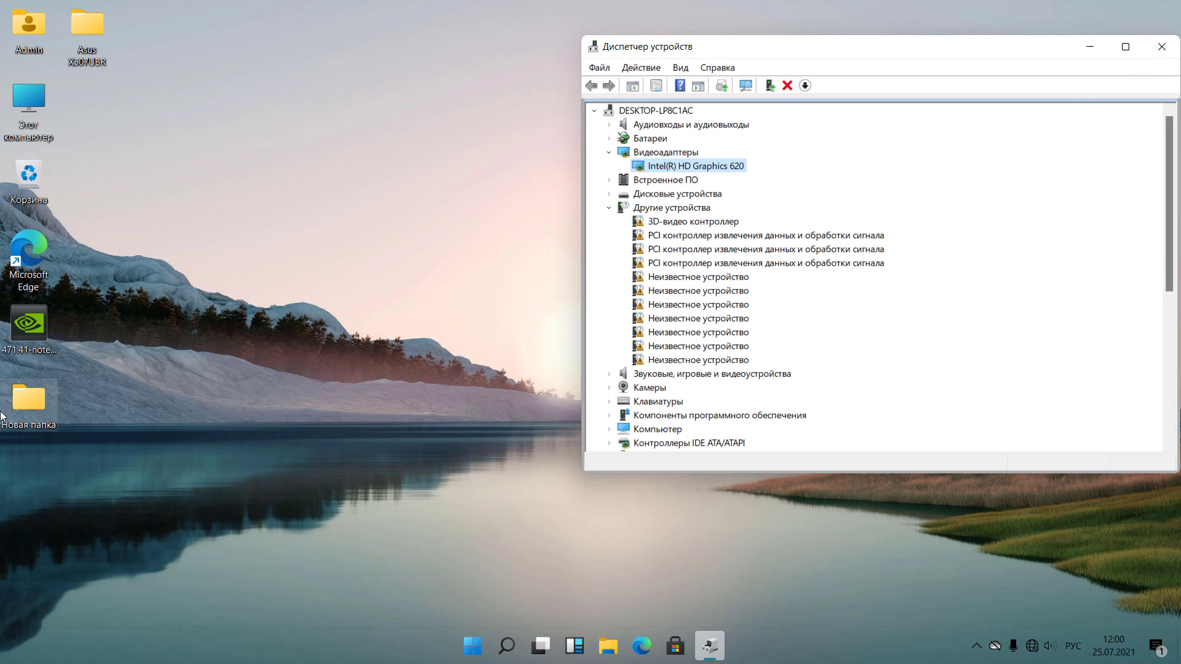
# Run the NVIDIA 471.41 notebook driver installer as administrator, choosing the graphics driver without GeForce Experience and accepting the licence agreement.
pyautogui.rightClick(41, 330)
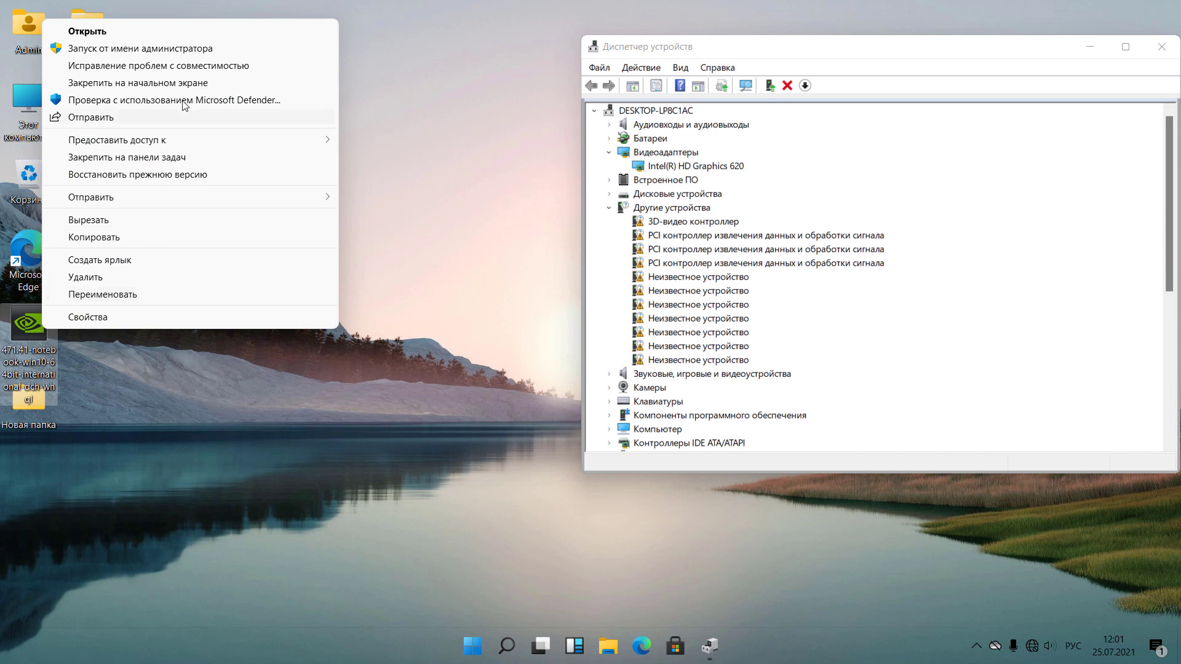
pyautogui.click(149, 49)
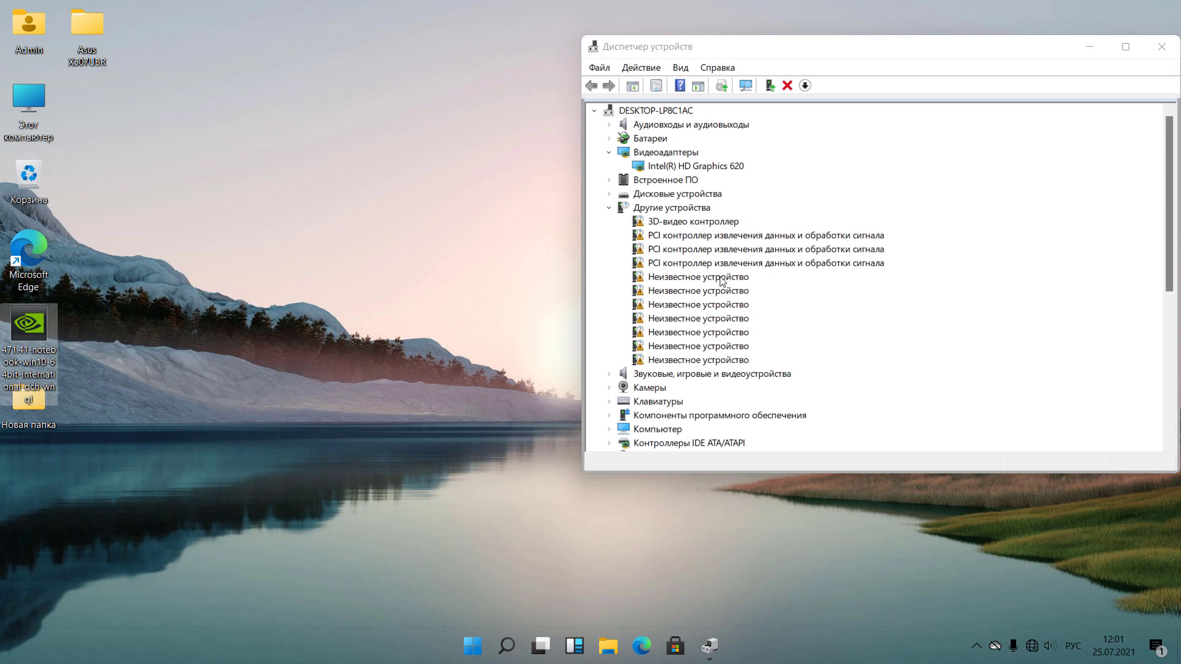
pyautogui.click(560, 359)
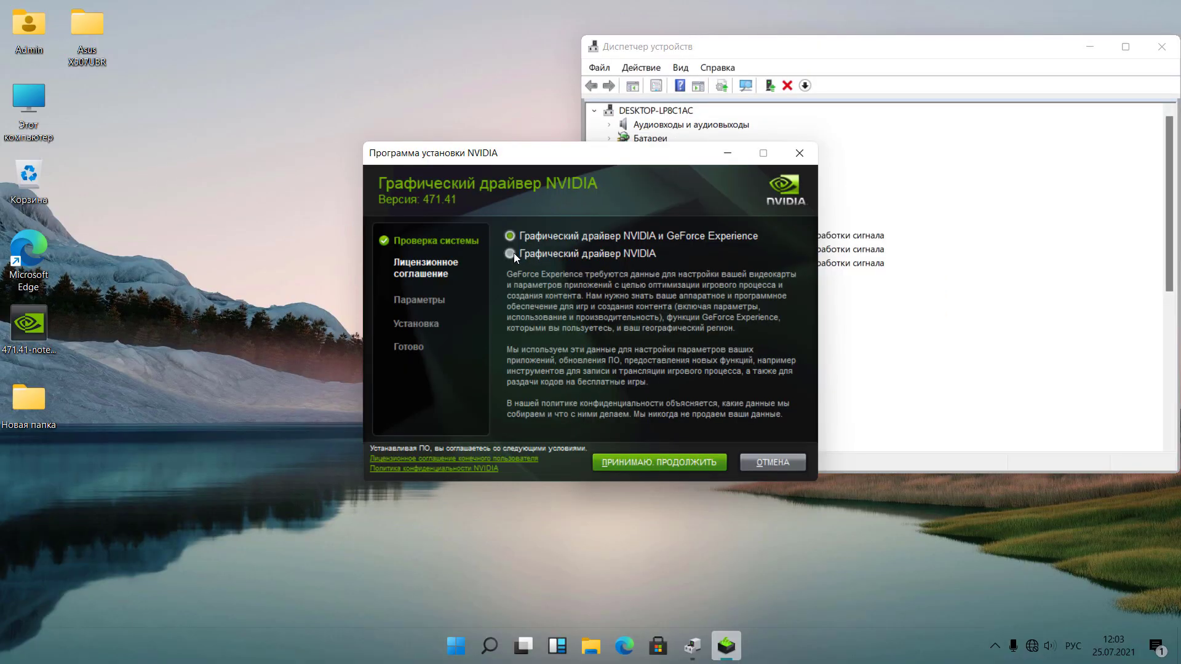
pyautogui.click(511, 253)
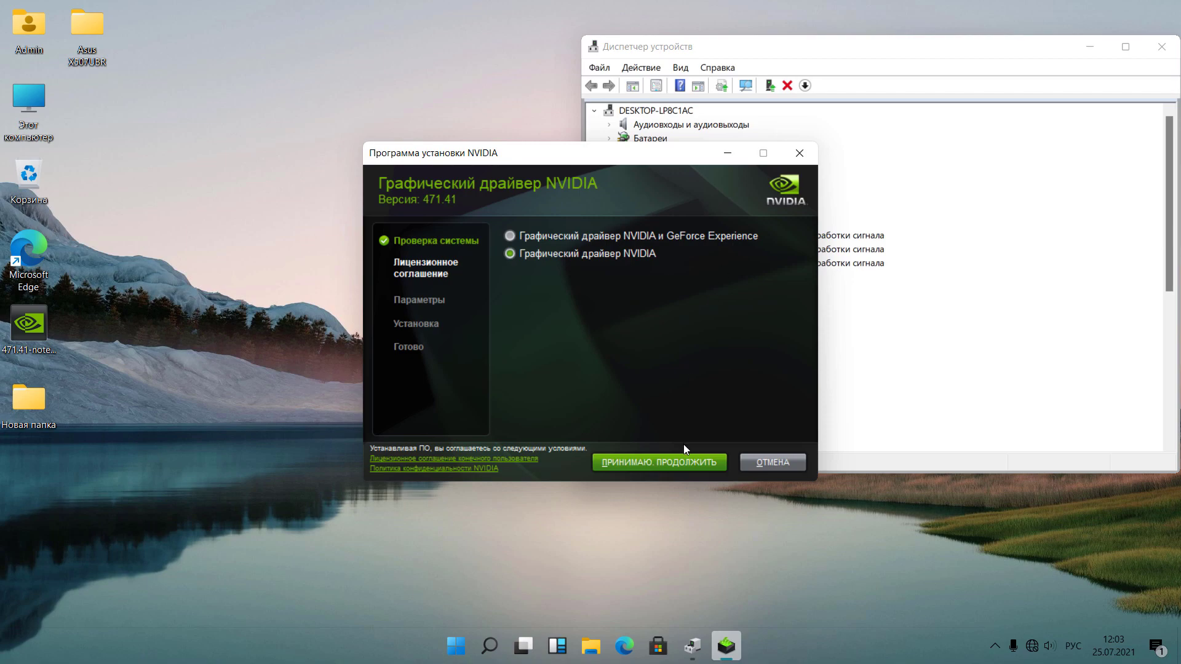
pyautogui.click(670, 459)
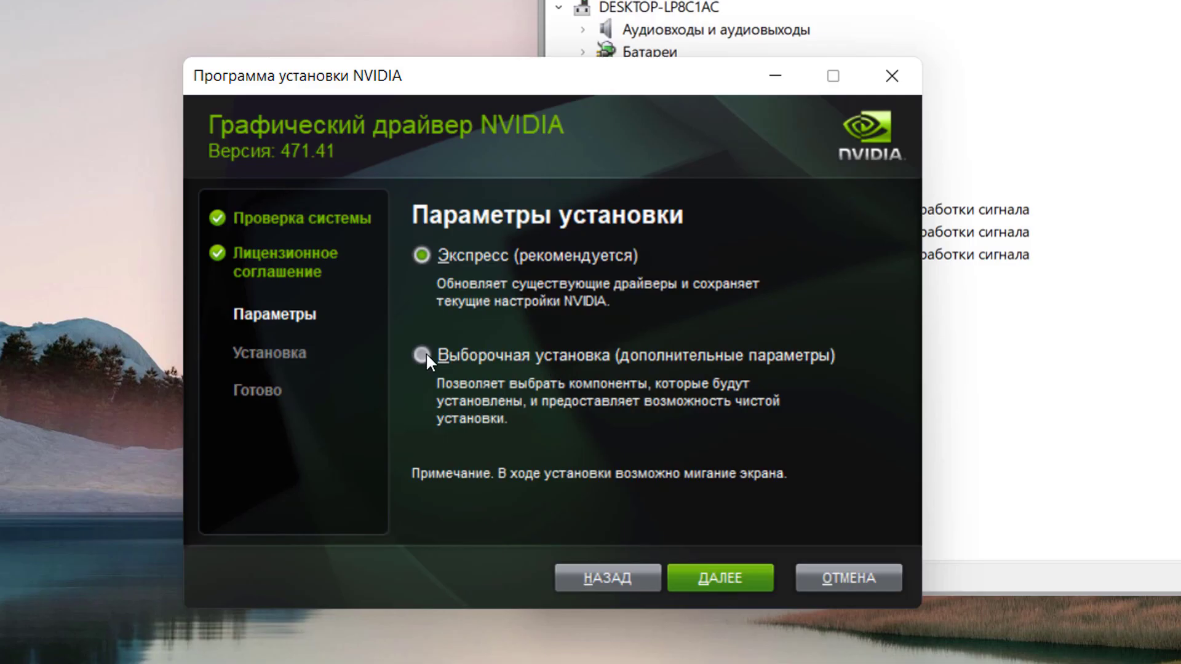
# Install the NVIDIA driver as a custom, clean installation including the PhysX system software, and close the installer when it finishes.
pyautogui.click(710, 574)
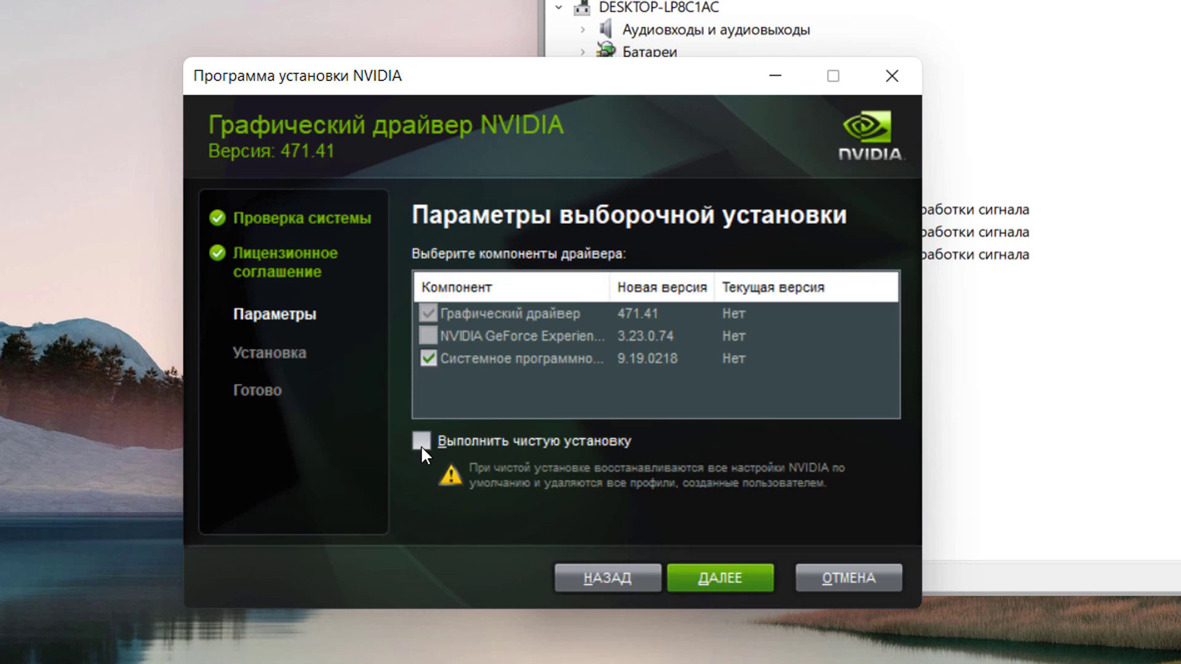
pyautogui.moveTo(609, 286); pyautogui.dragTo(746, 282)
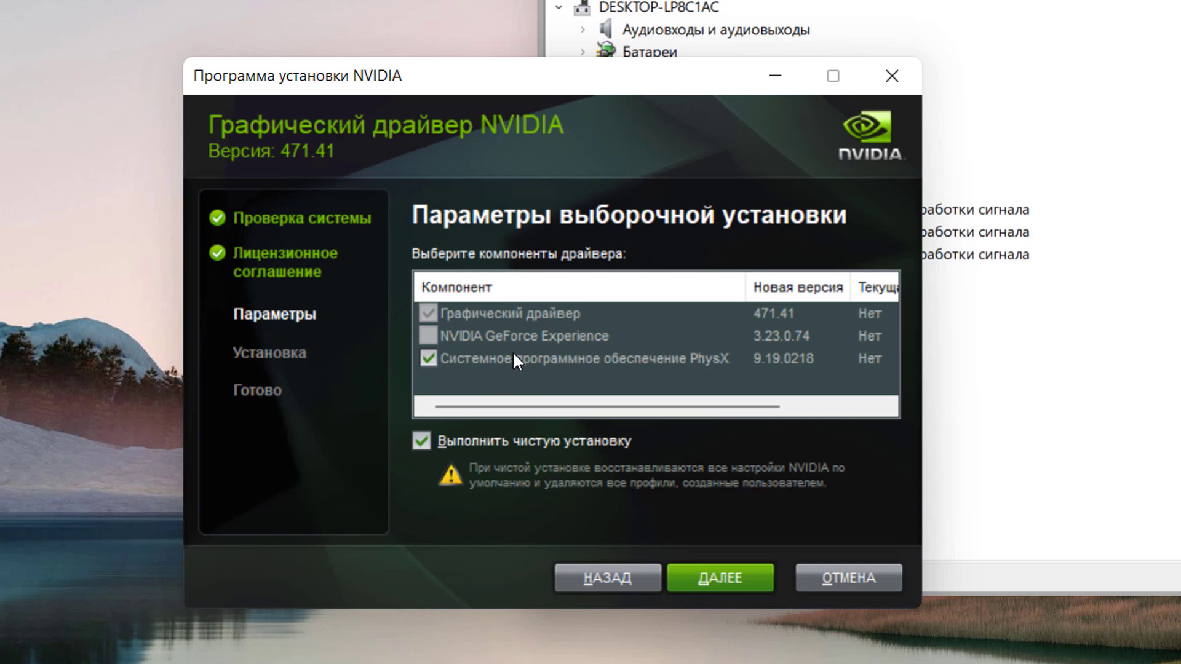
pyautogui.click(431, 359)
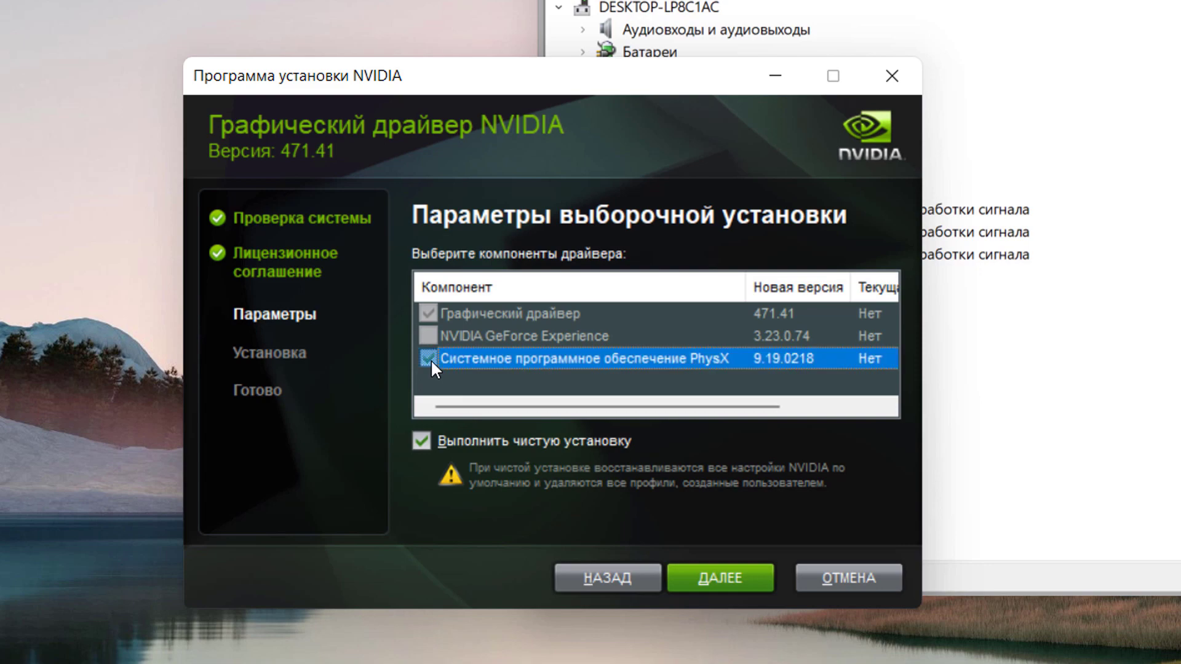
pyautogui.click(721, 579)
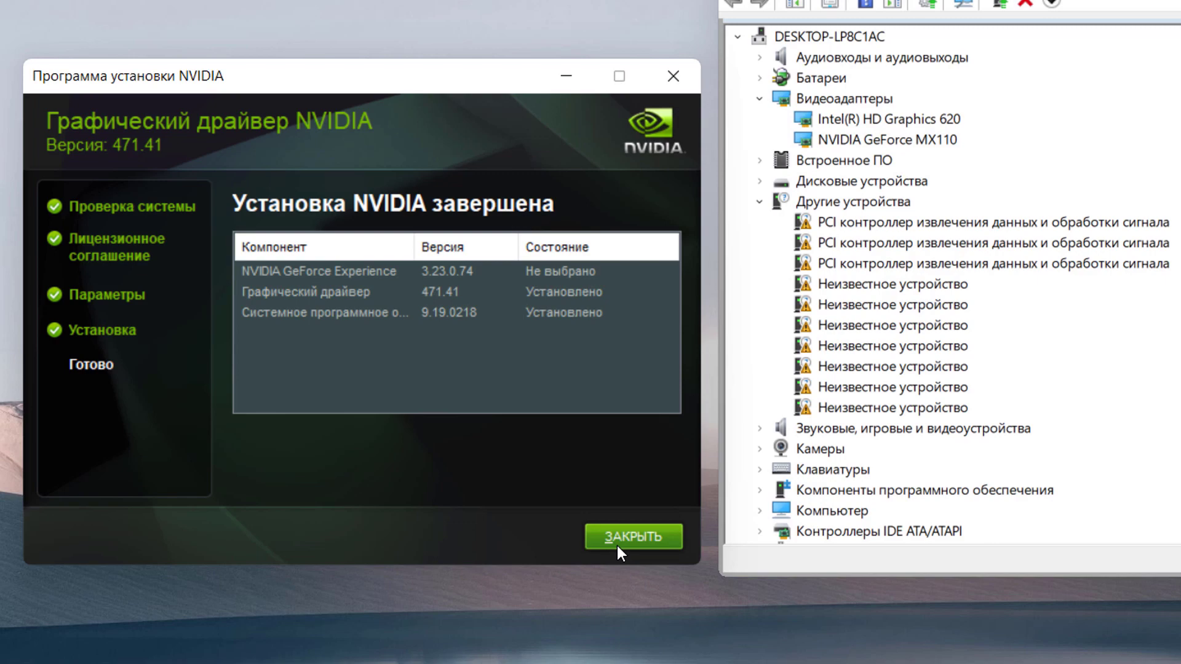
pyautogui.click(617, 545)
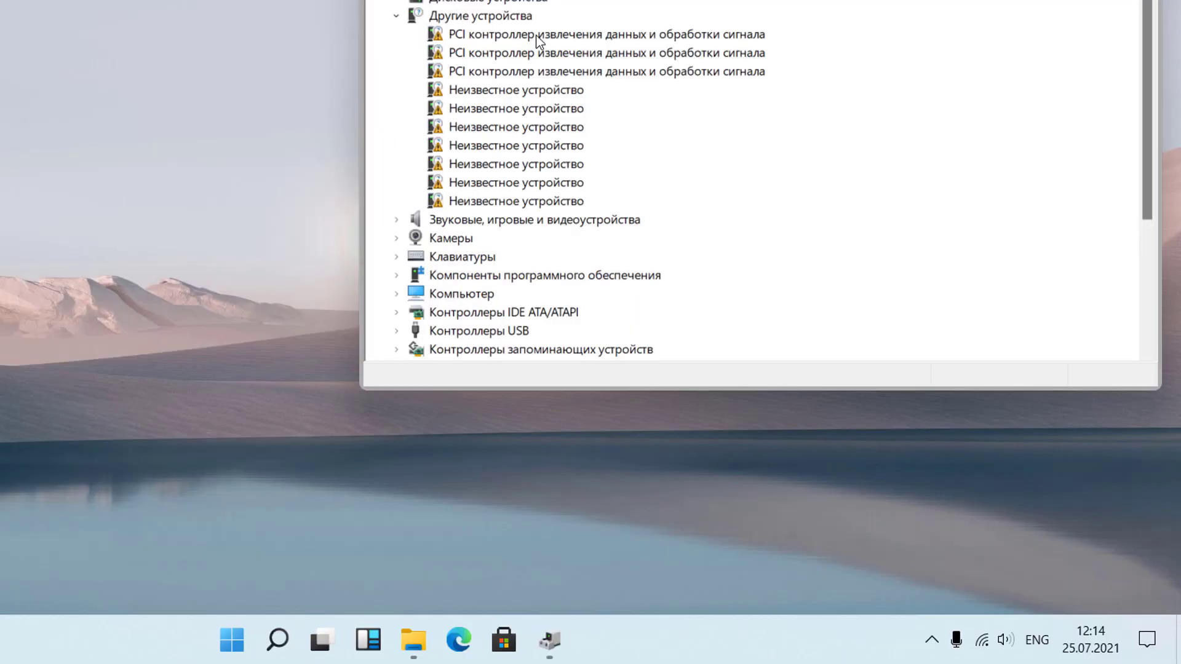
# Try to update the driver of the first PCI data acquisition and signal processing controller with the automatic search.
pyautogui.doubleClick(484, 306)
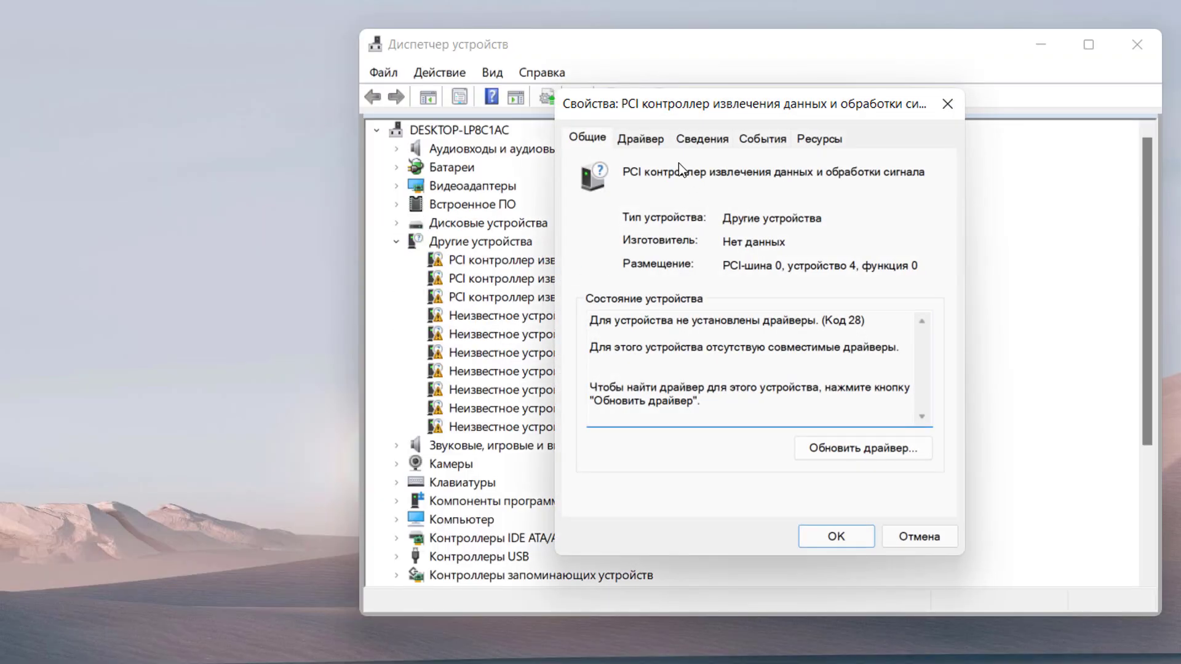
pyautogui.click(654, 140)
pyautogui.click(654, 368)
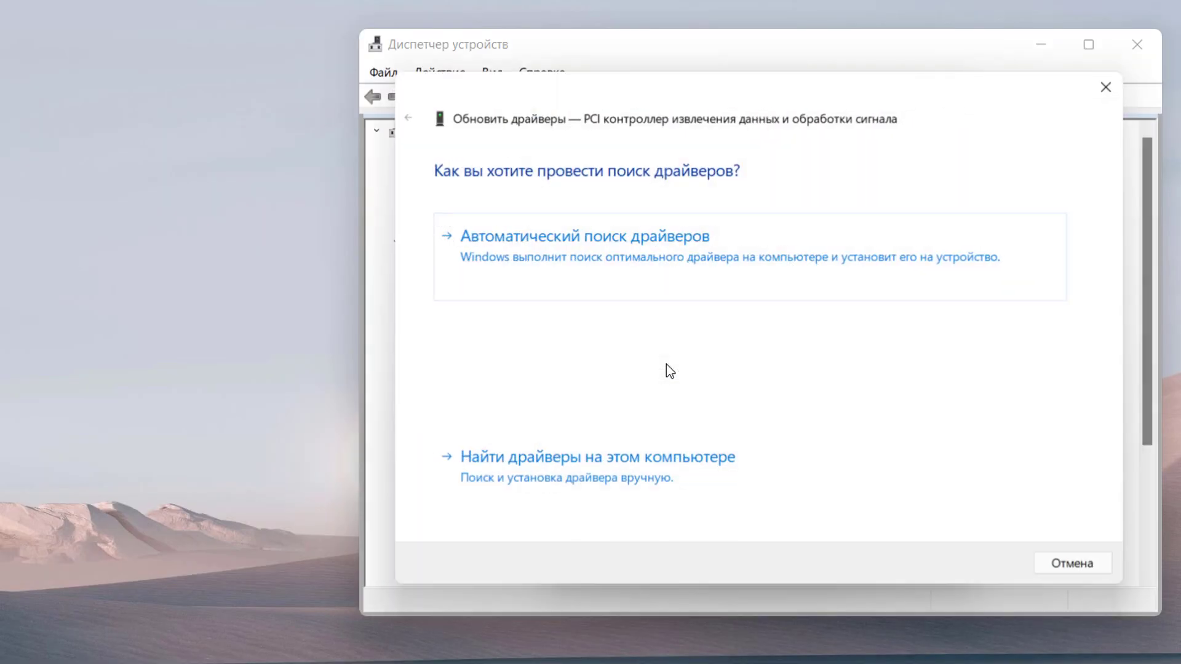
pyautogui.click(591, 232)
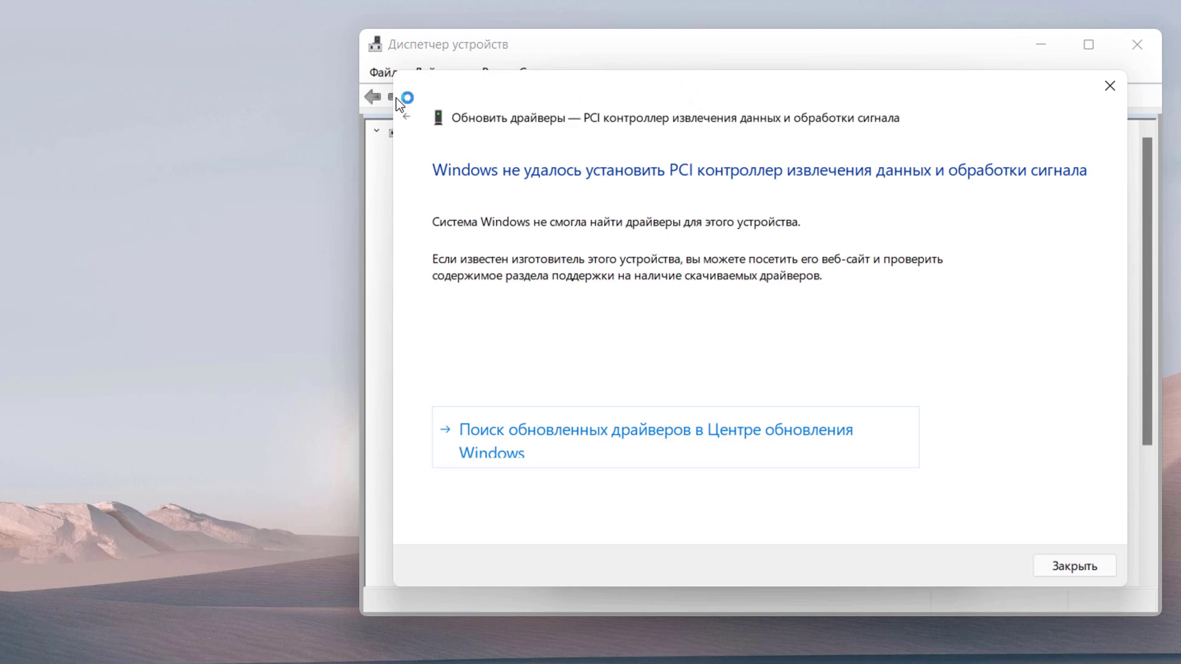
pyautogui.moveTo(406, 98); pyautogui.dragTo(0, 104)
pyautogui.press('Escape')
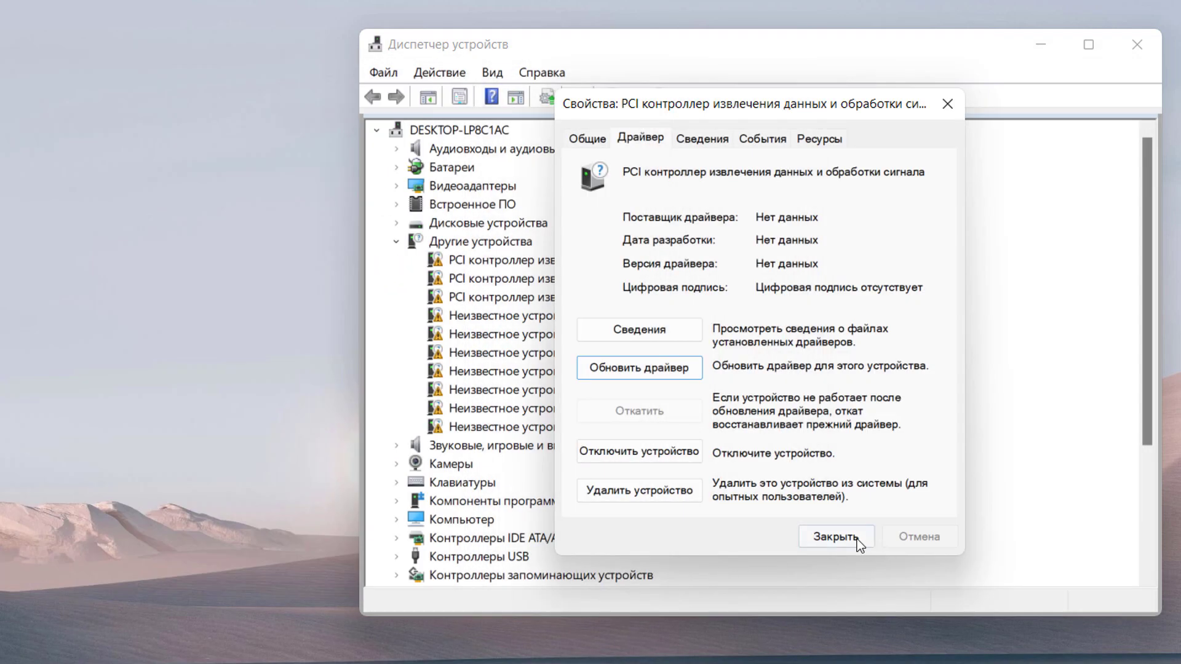
pyautogui.click(852, 540)
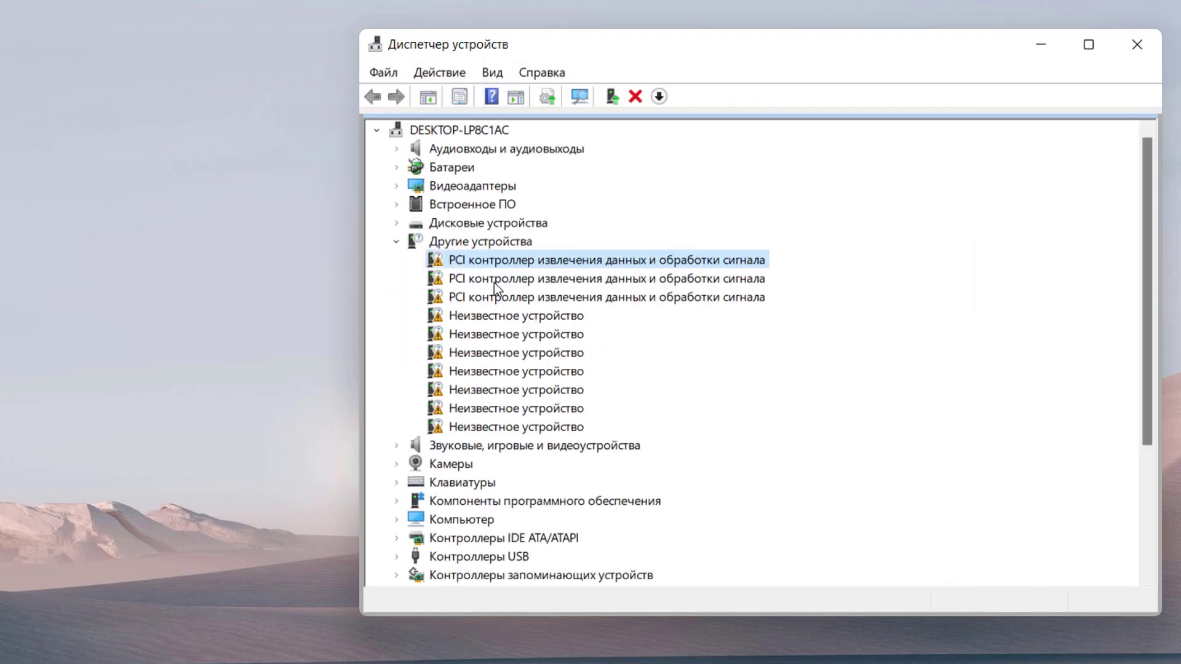
# Try an automatic driver search for the first unknown device under Другие устройства, then cancel it and close the device's properties.
pyautogui.doubleClick(496, 317)
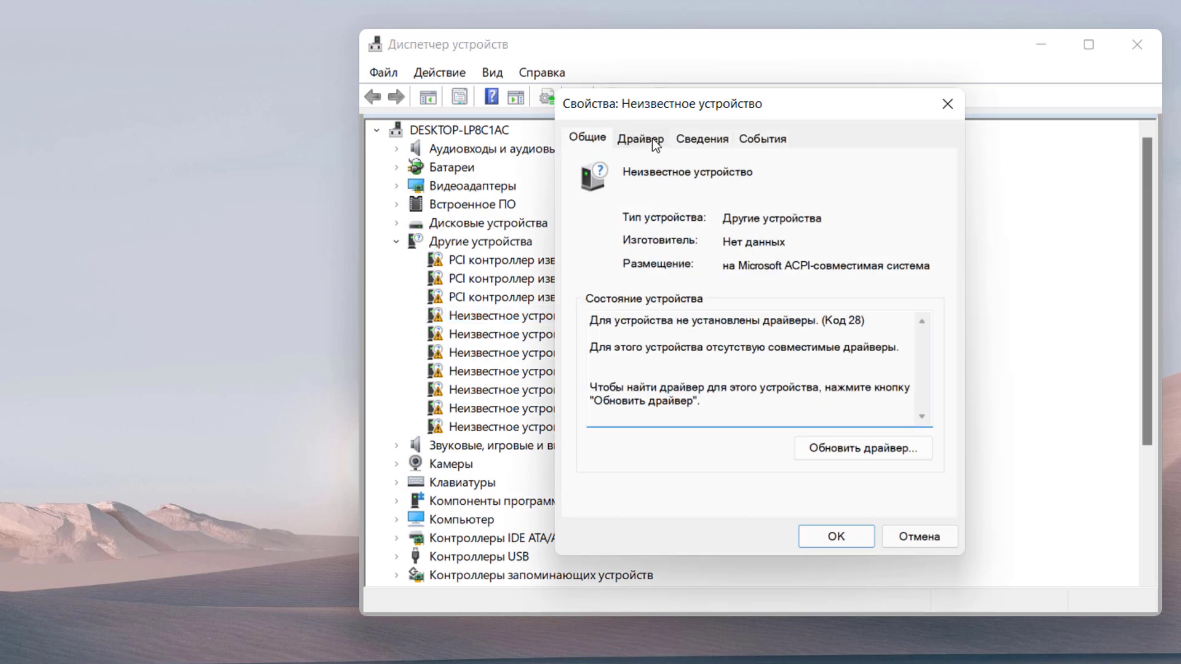
pyautogui.click(656, 141)
pyautogui.click(689, 364)
pyautogui.click(633, 291)
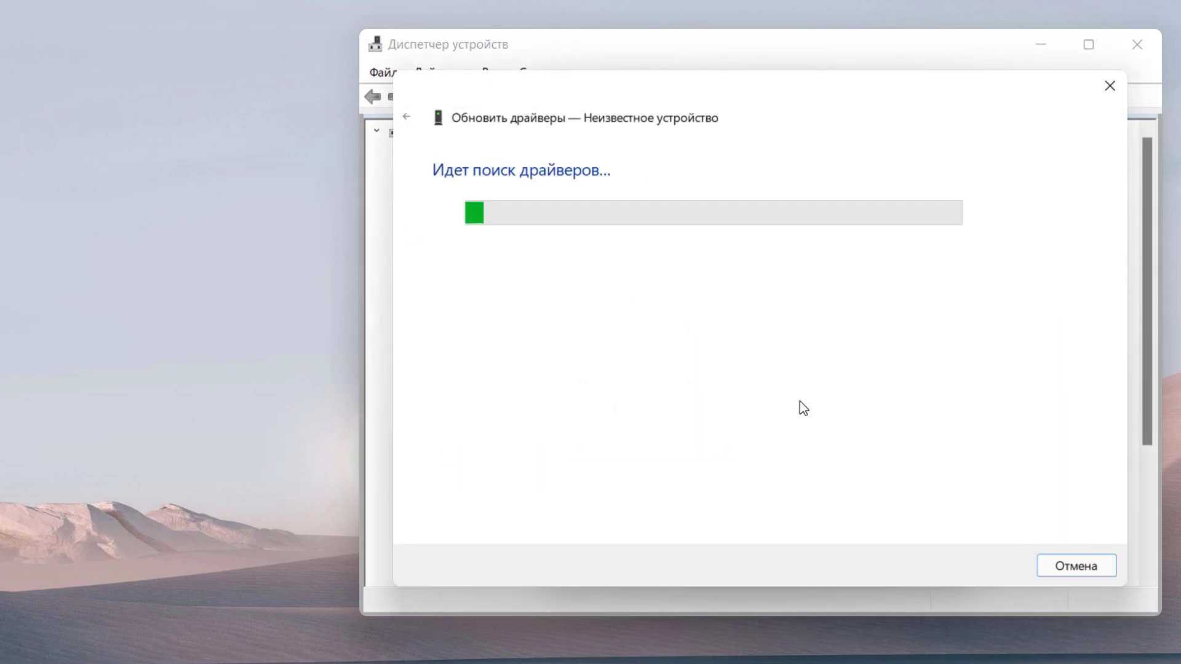
pyautogui.click(1073, 566)
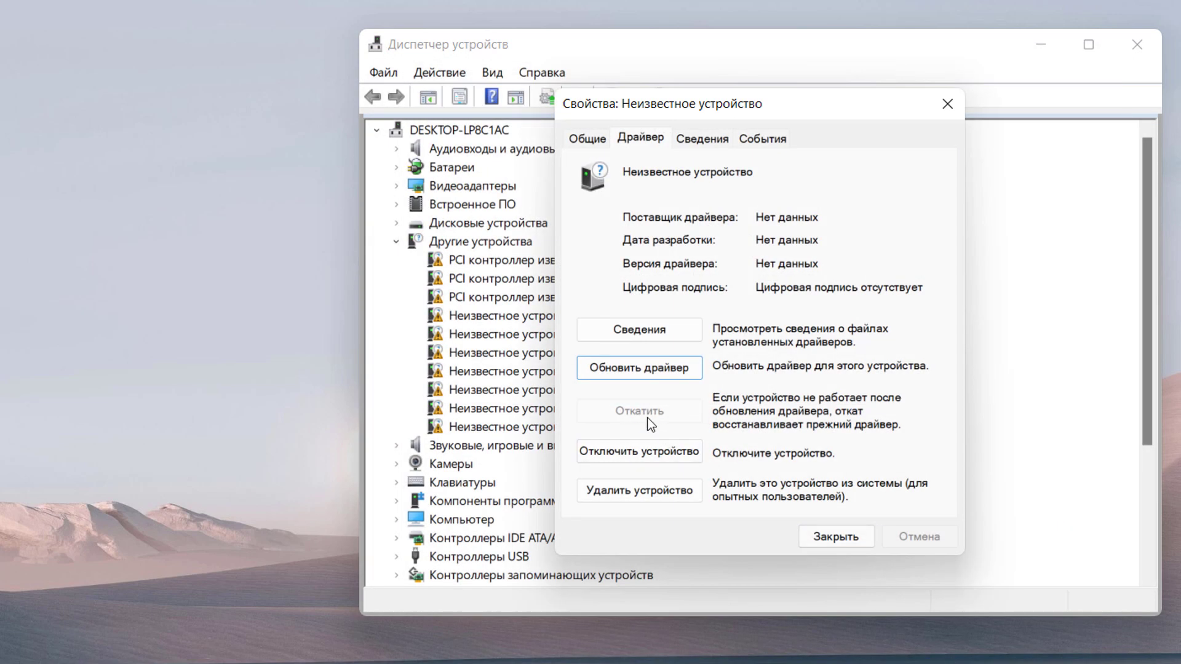
pyautogui.click(851, 538)
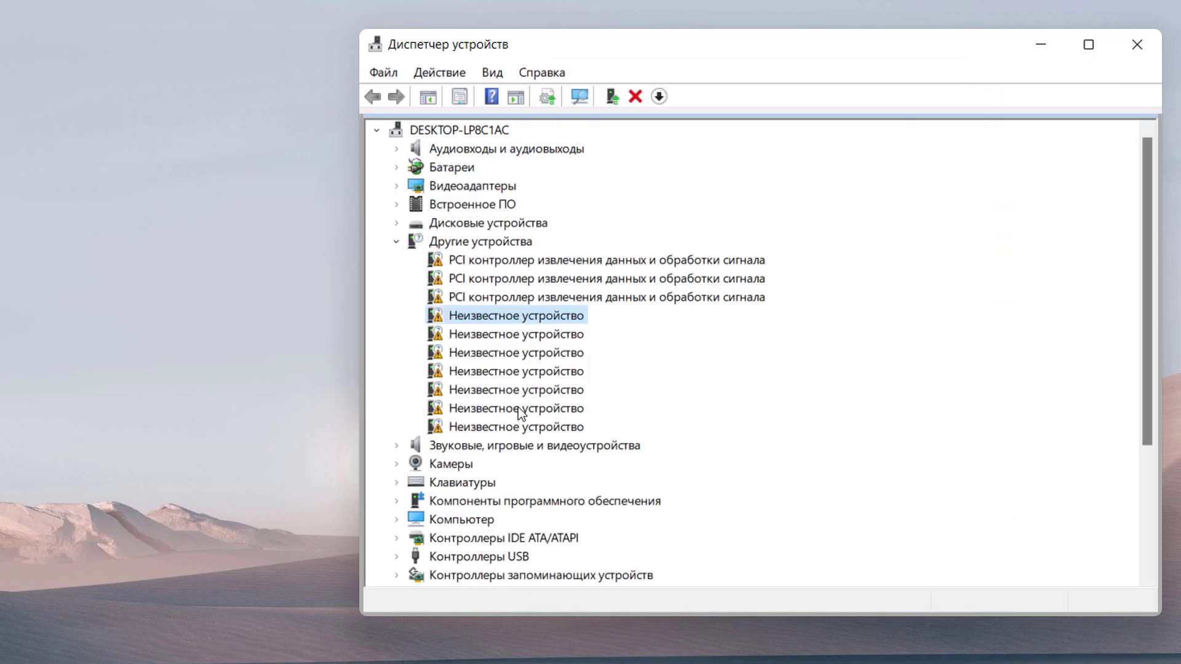
pyautogui.click(513, 391)
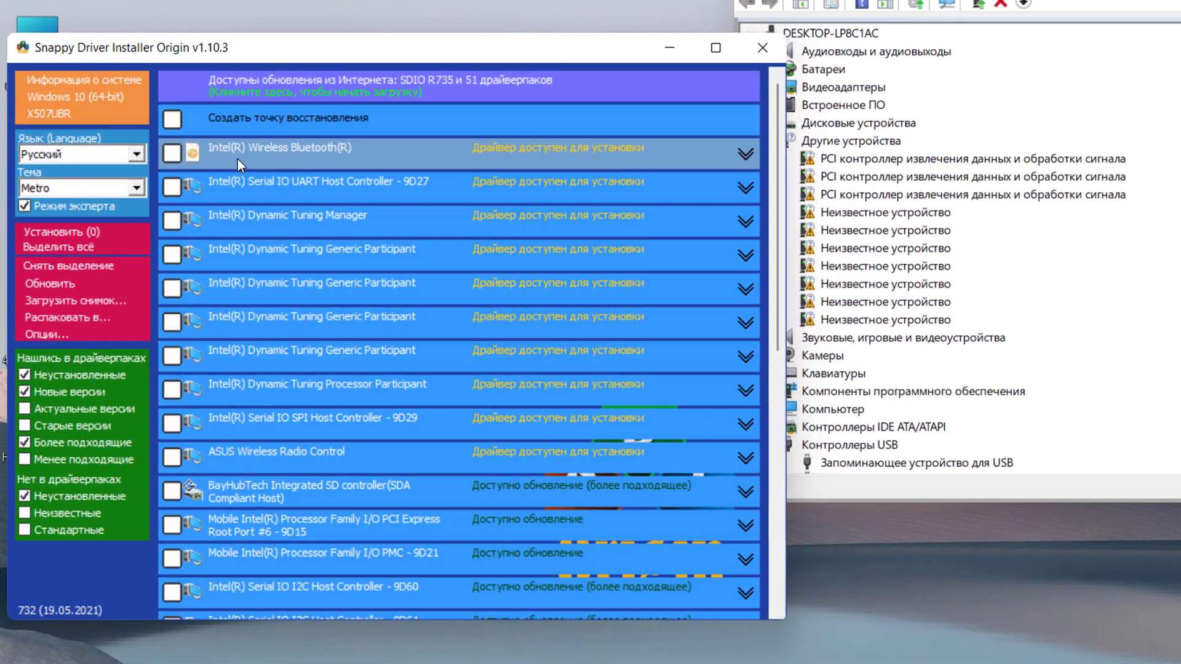
# Select the ten installable drivers from Intel(R) Wireless Bluetooth(R) through ASUS Wireless Radio Control and install them without creating a restore point.
pyautogui.click(179, 151)
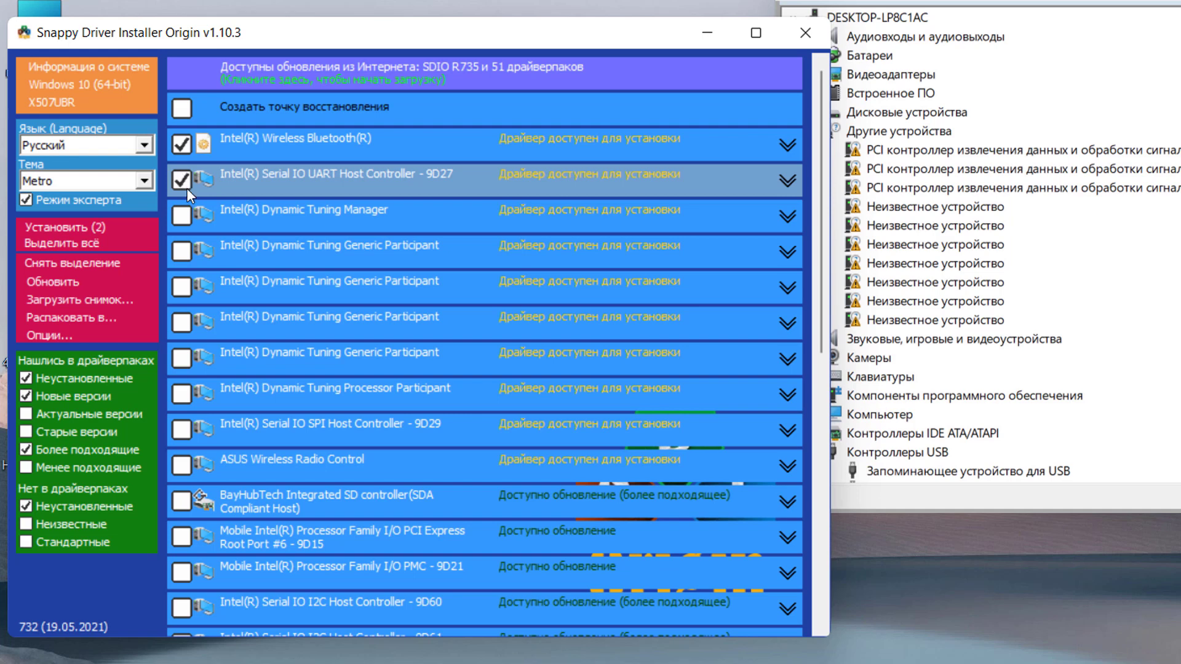
pyautogui.click(183, 215)
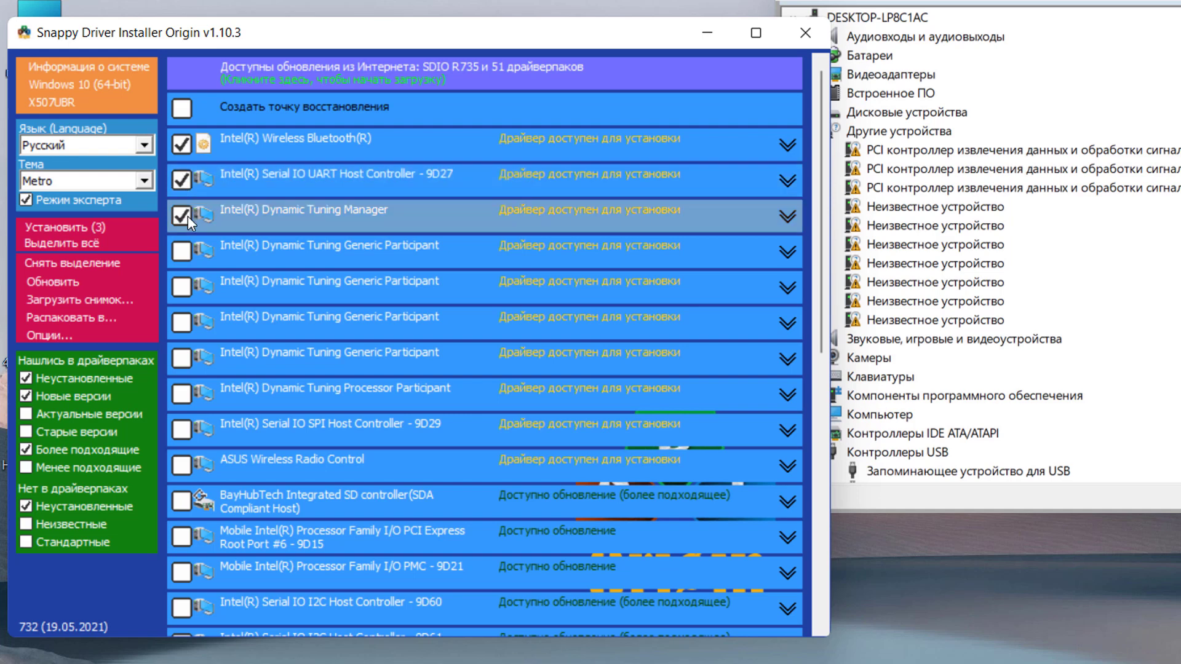
pyautogui.click(181, 251)
pyautogui.click(176, 291)
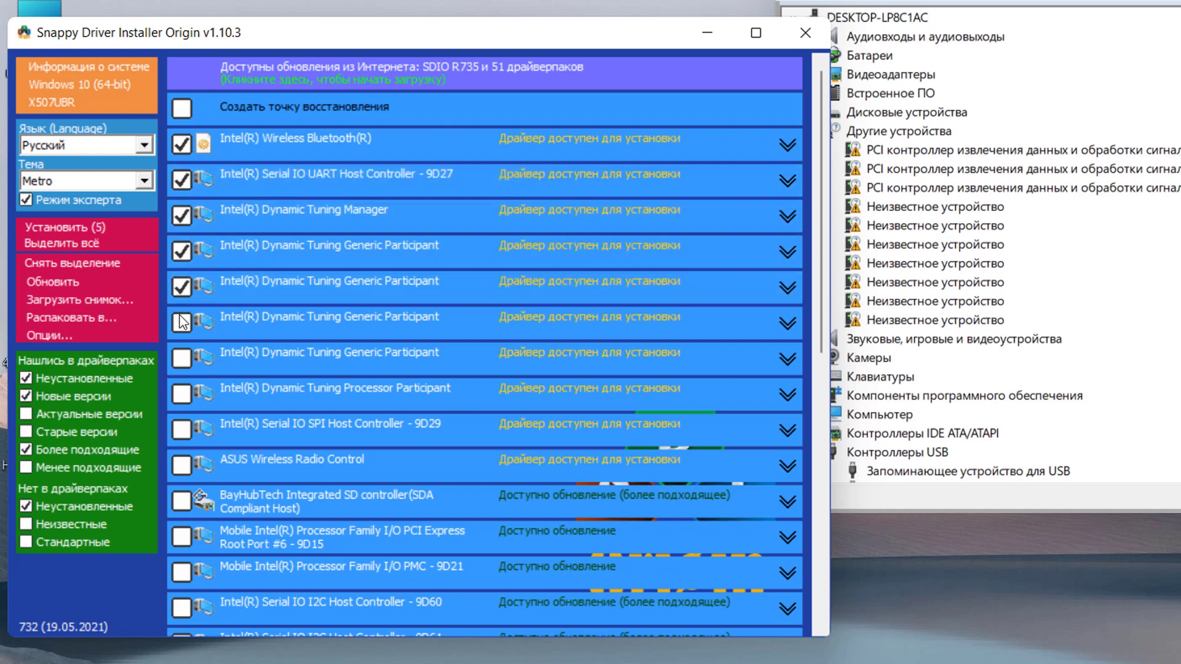
pyautogui.click(179, 324)
pyautogui.click(178, 366)
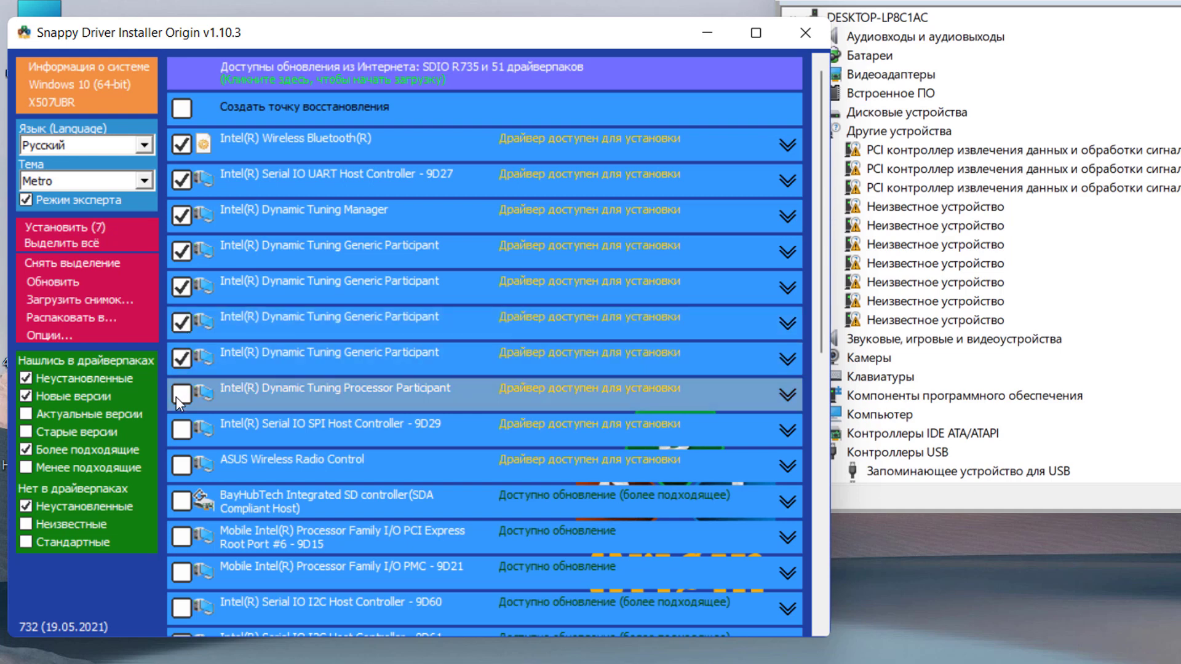
pyautogui.click(176, 396)
pyautogui.click(181, 431)
pyautogui.click(181, 466)
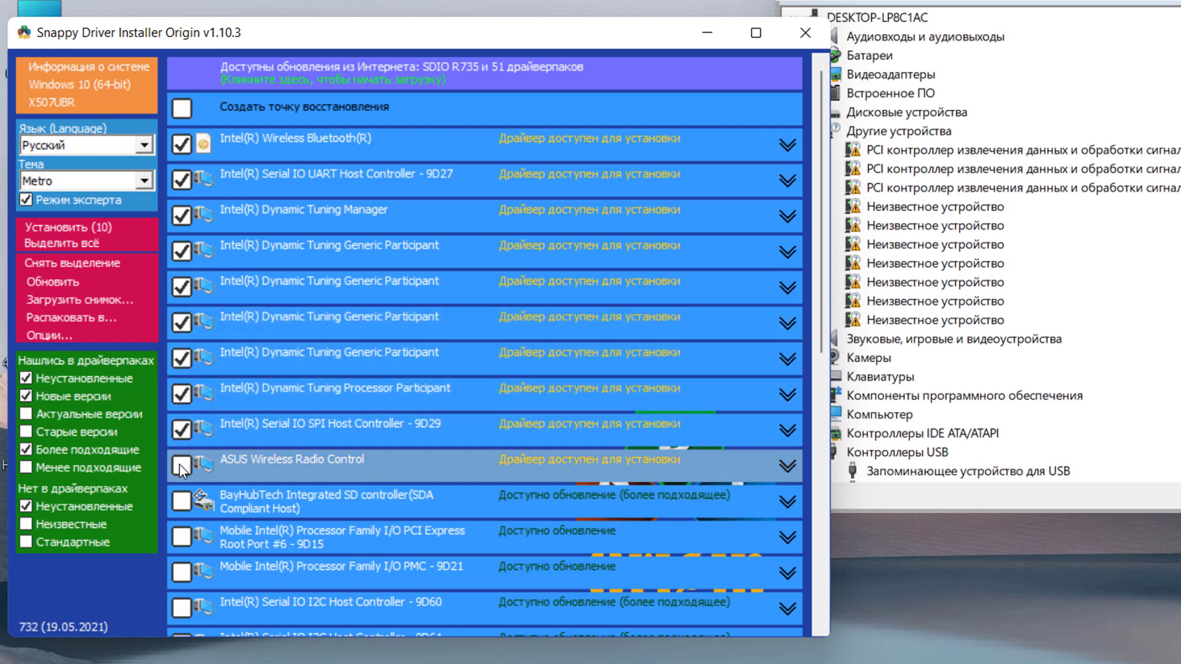
pyautogui.click(65, 227)
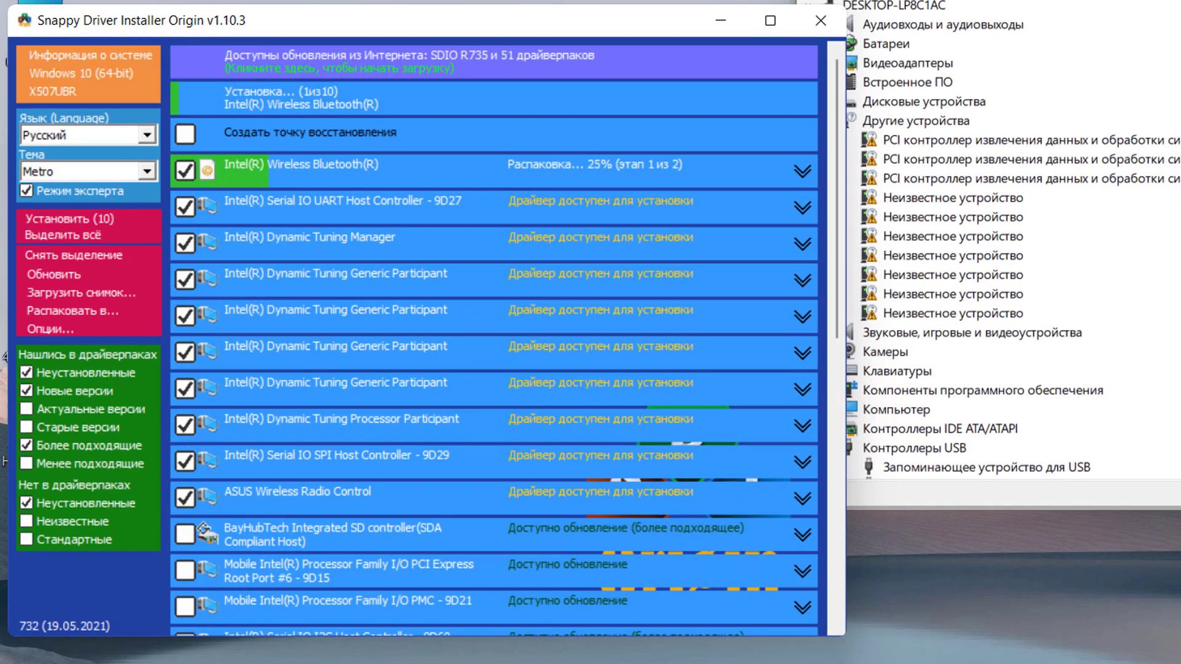
# Close Snappy Driver Installer Origin once the installation finishes and scan the computer for hardware changes in Device Manager.
pyautogui.click(975, 259)
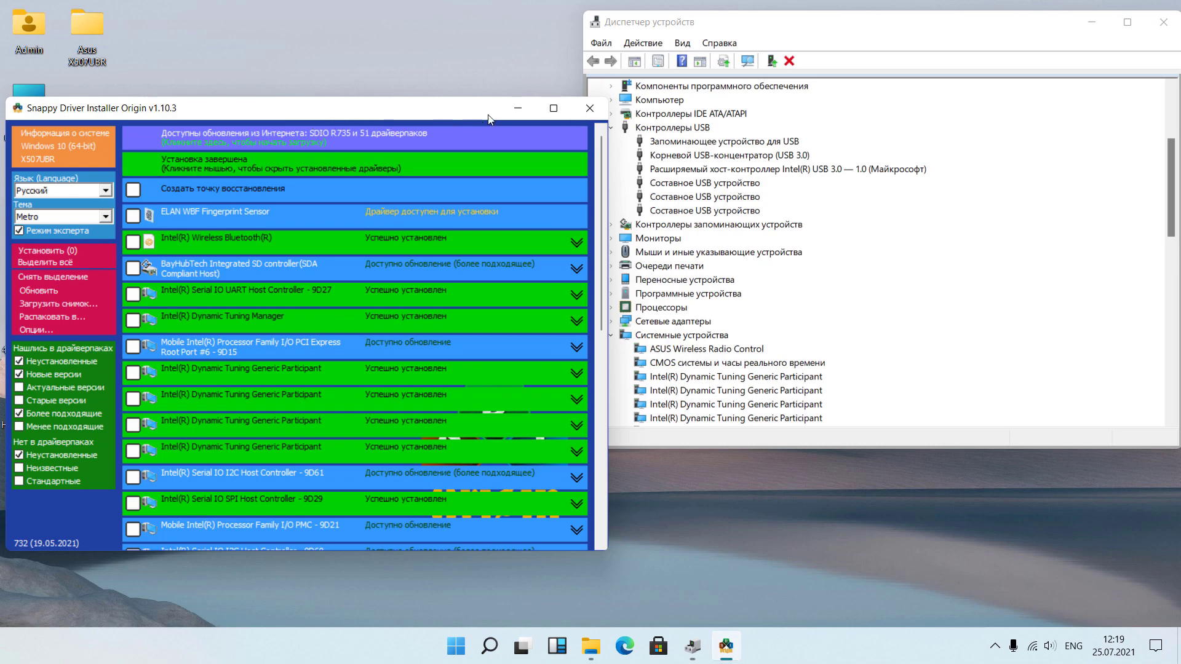
pyautogui.click(589, 114)
pyautogui.rightClick(654, 86)
pyautogui.click(728, 115)
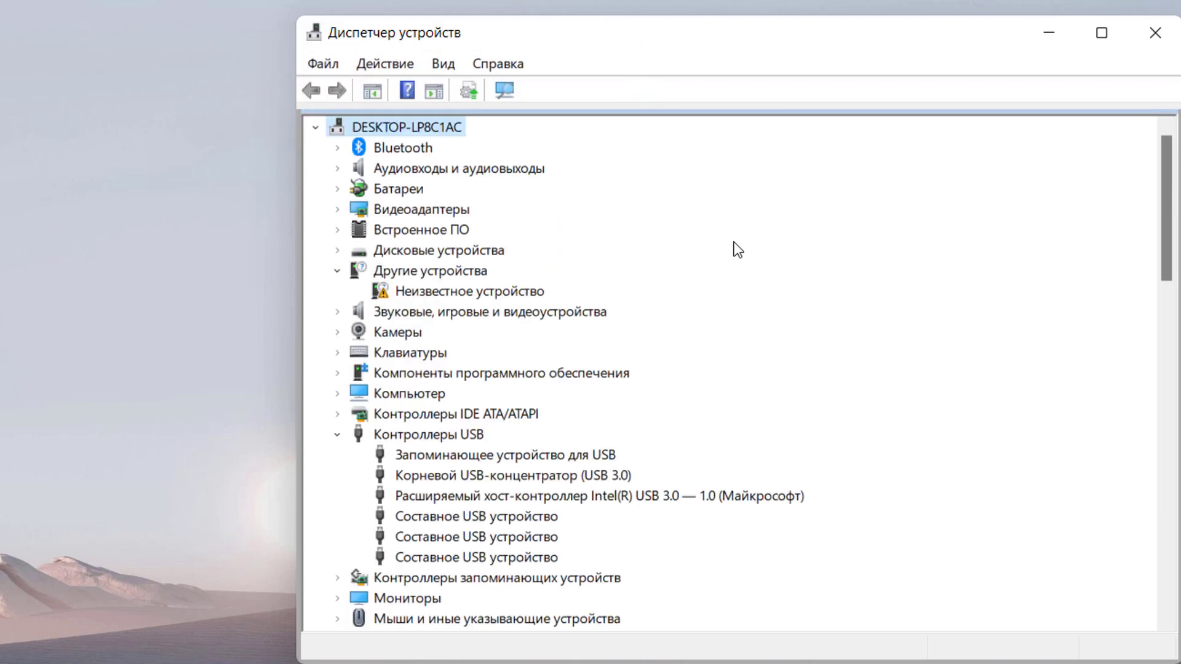
# Review the device tree, collapsing Контроллеры USB, Другие устройства and Системные устройства, and reopen Другие устройства to check for remaining unknown devices.
pyautogui.click(337, 435)
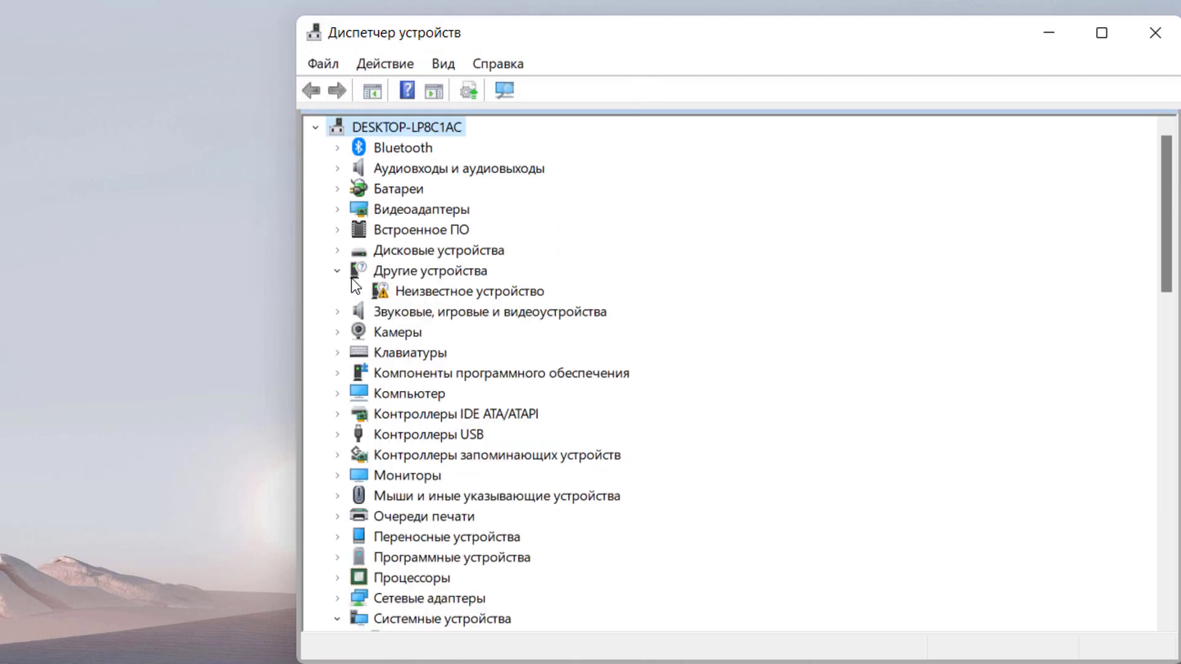
pyautogui.click(343, 272)
pyautogui.scroll(-3, 616, 416)
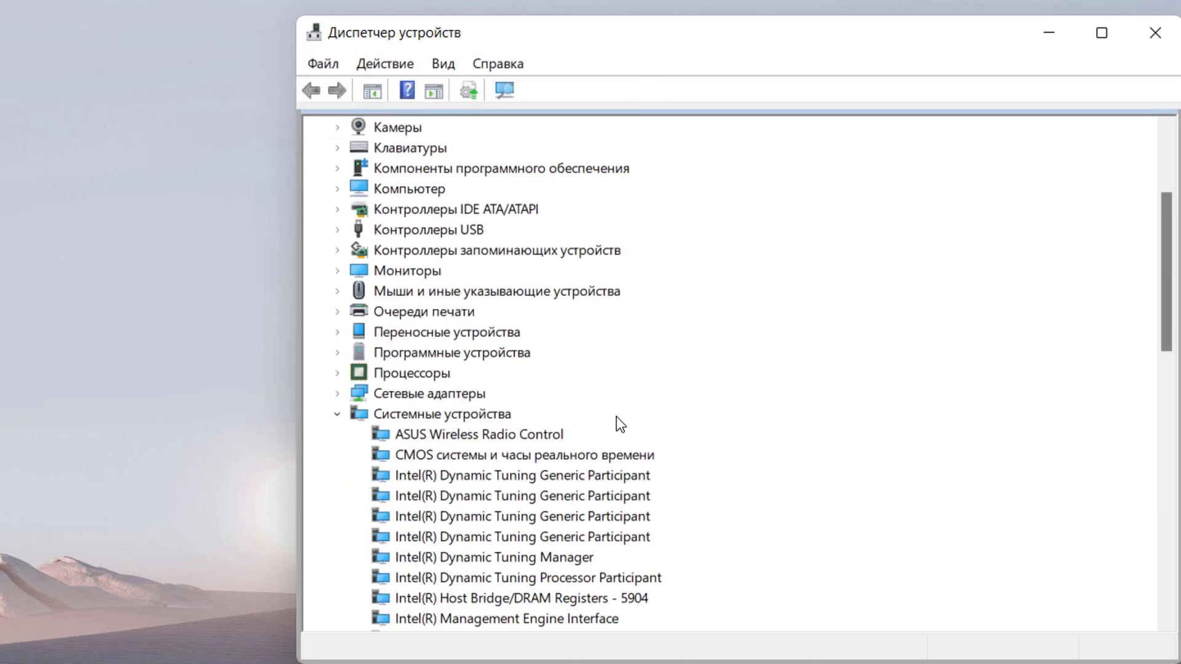
pyautogui.scroll(-4, 617, 417)
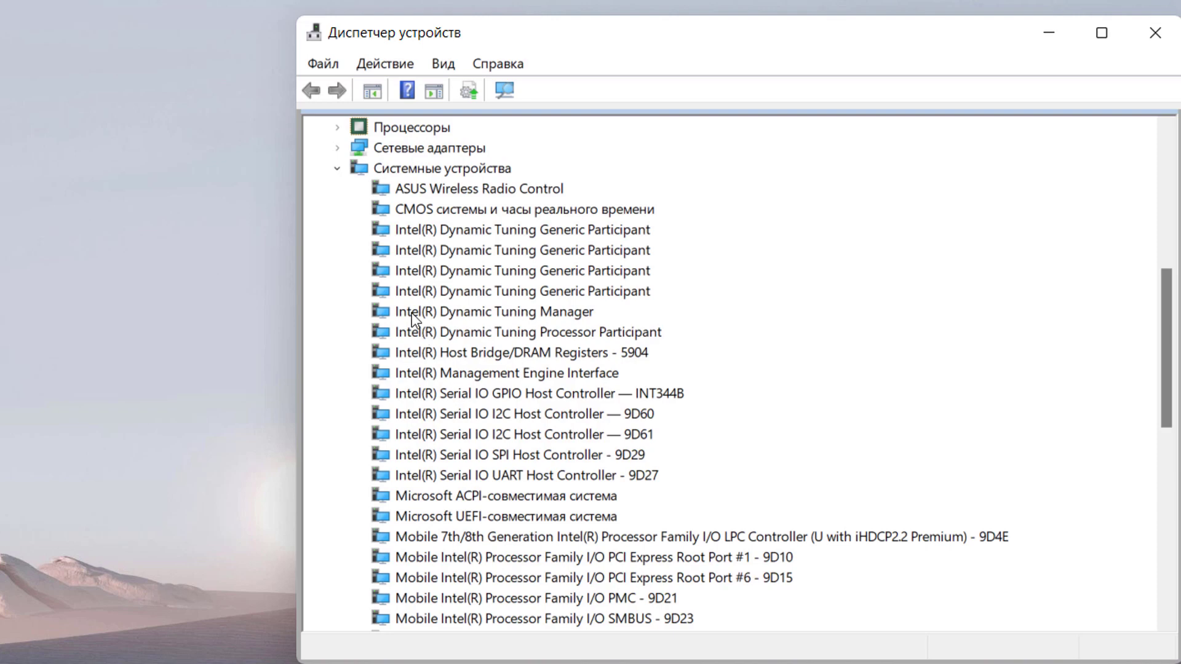
pyautogui.click(338, 170)
pyautogui.scroll(1, 517, 337)
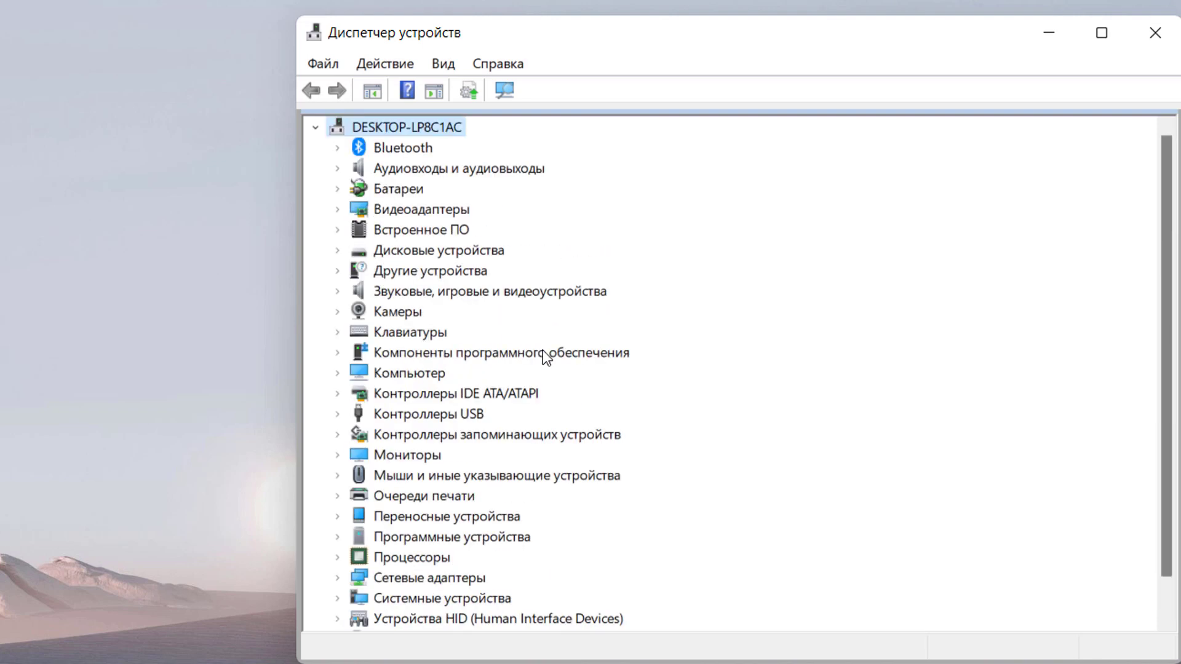
pyautogui.doubleClick(426, 279)
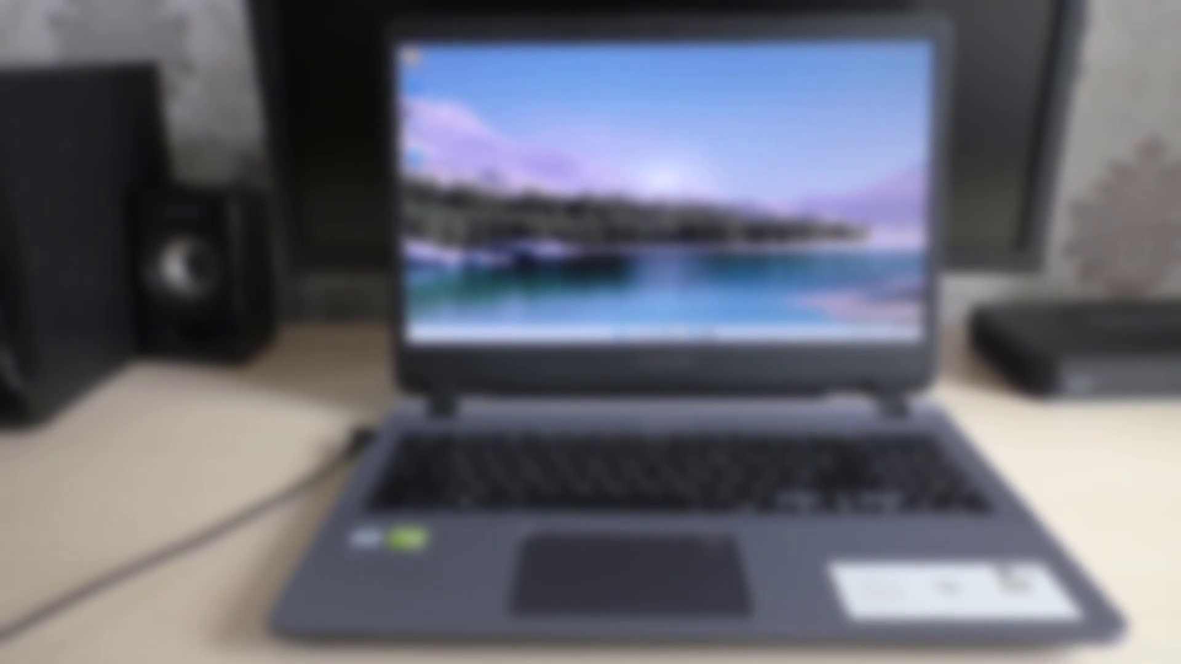